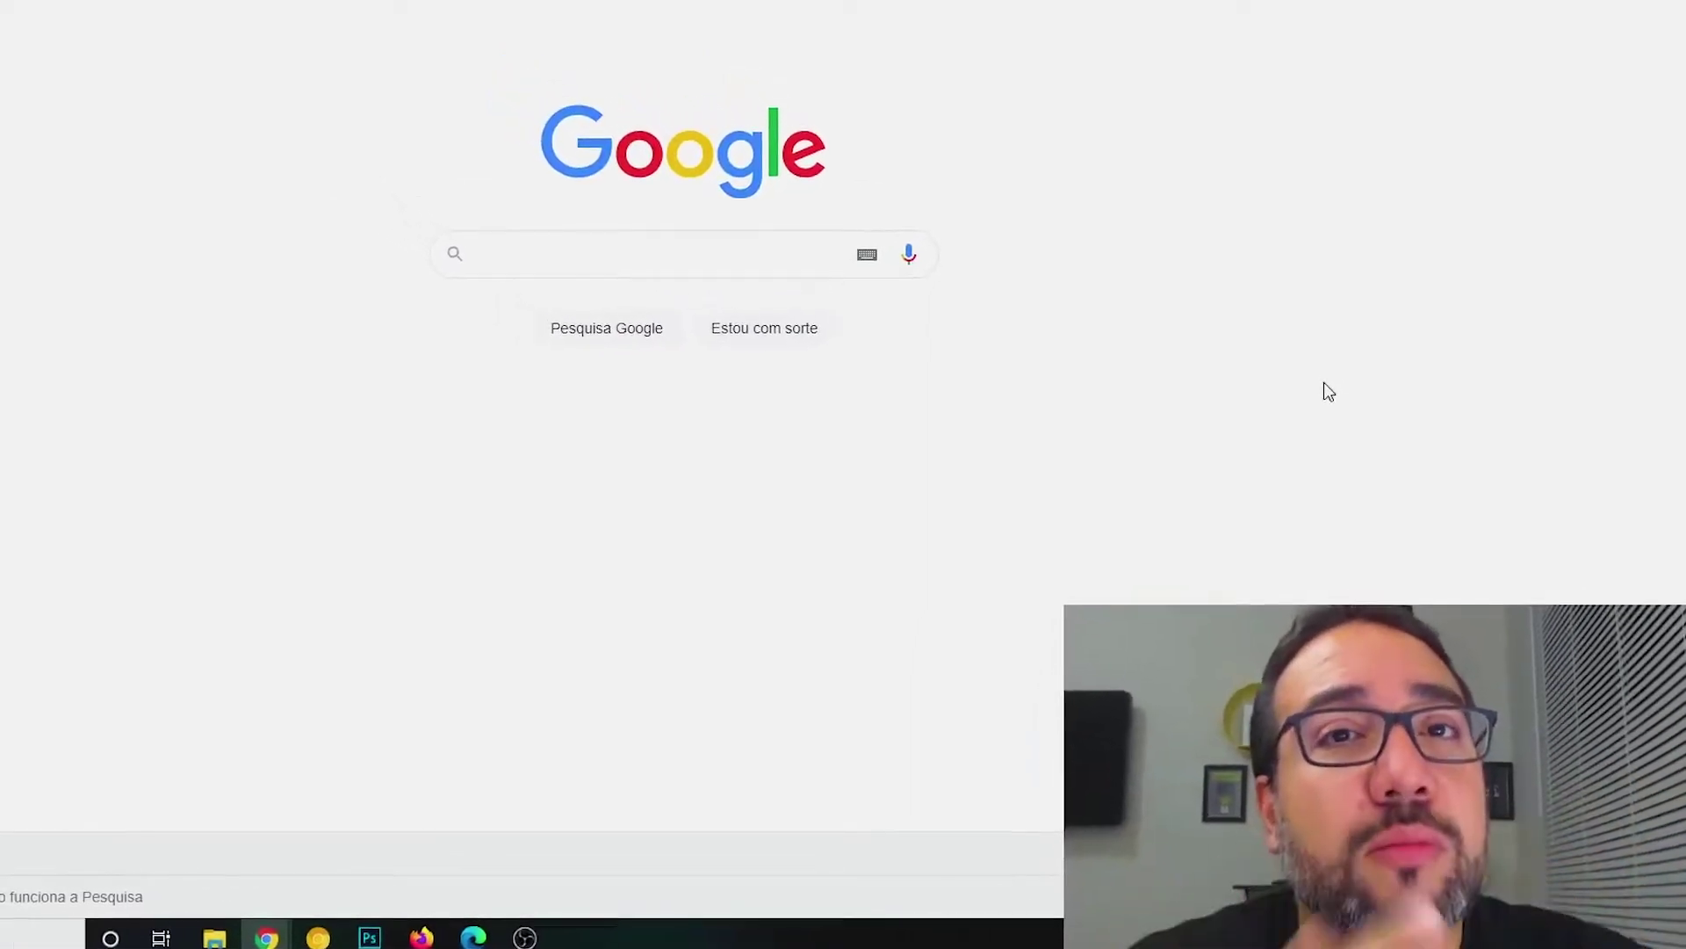
# Open Google Drive in a new browser tab from the Google apps list and switch to it.
pyautogui.click(1608, 89)
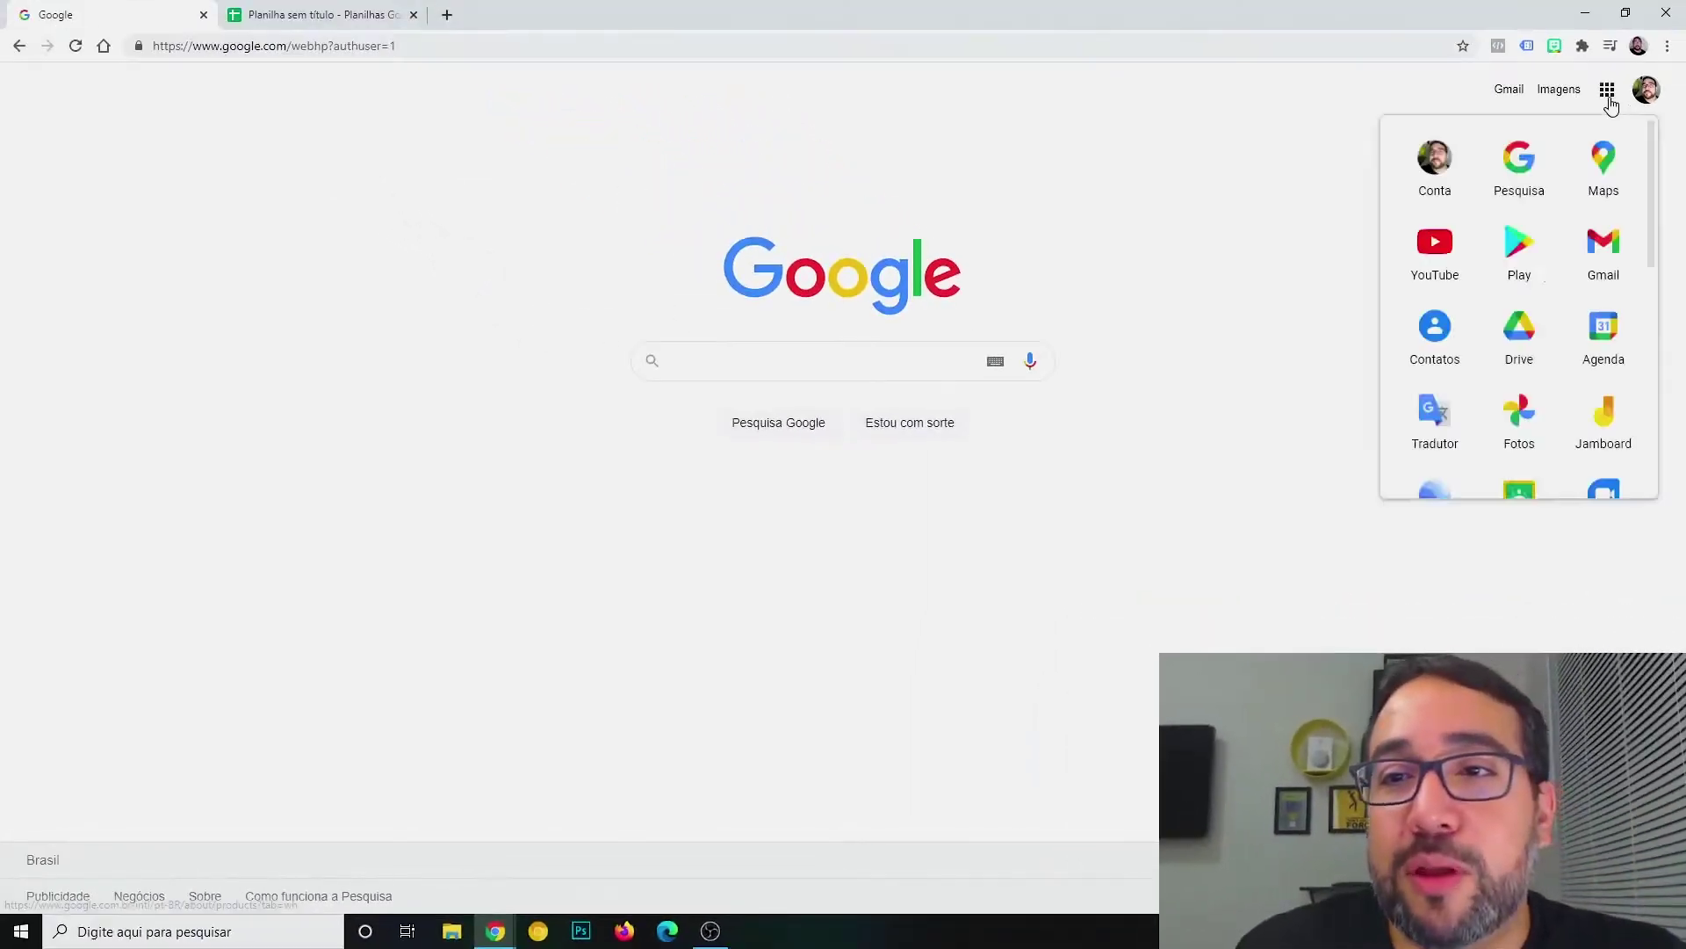
pyautogui.rightClick(1530, 337)
pyautogui.click(1530, 339)
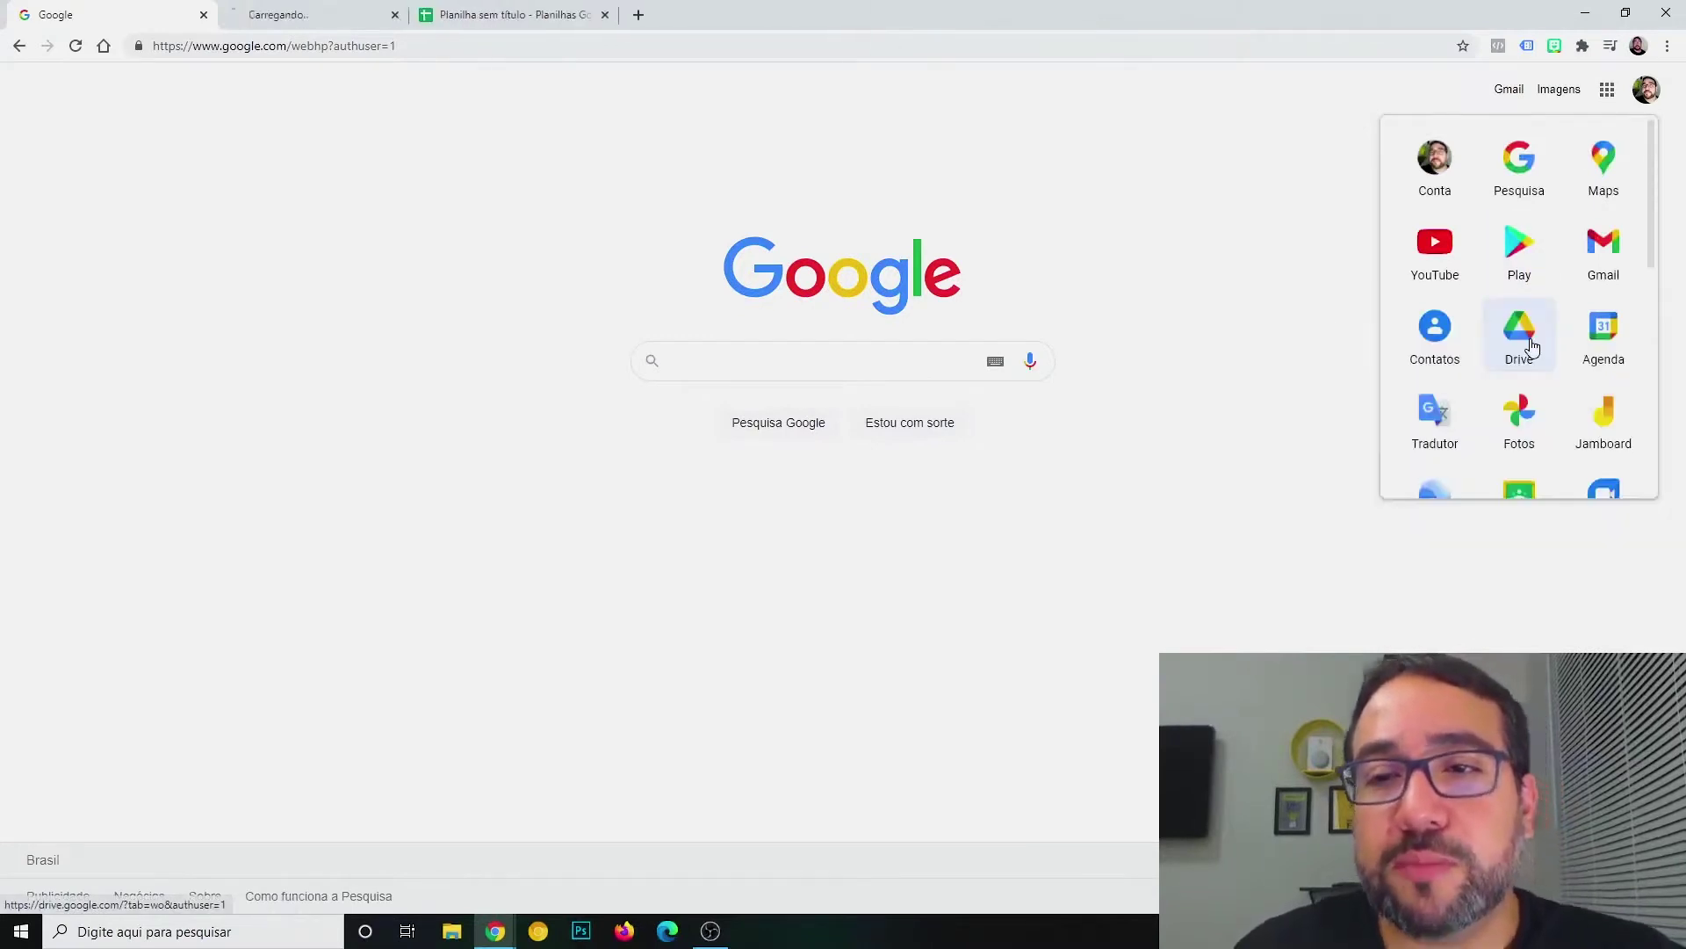
pyautogui.hotkey('ctrl', 'Tab')
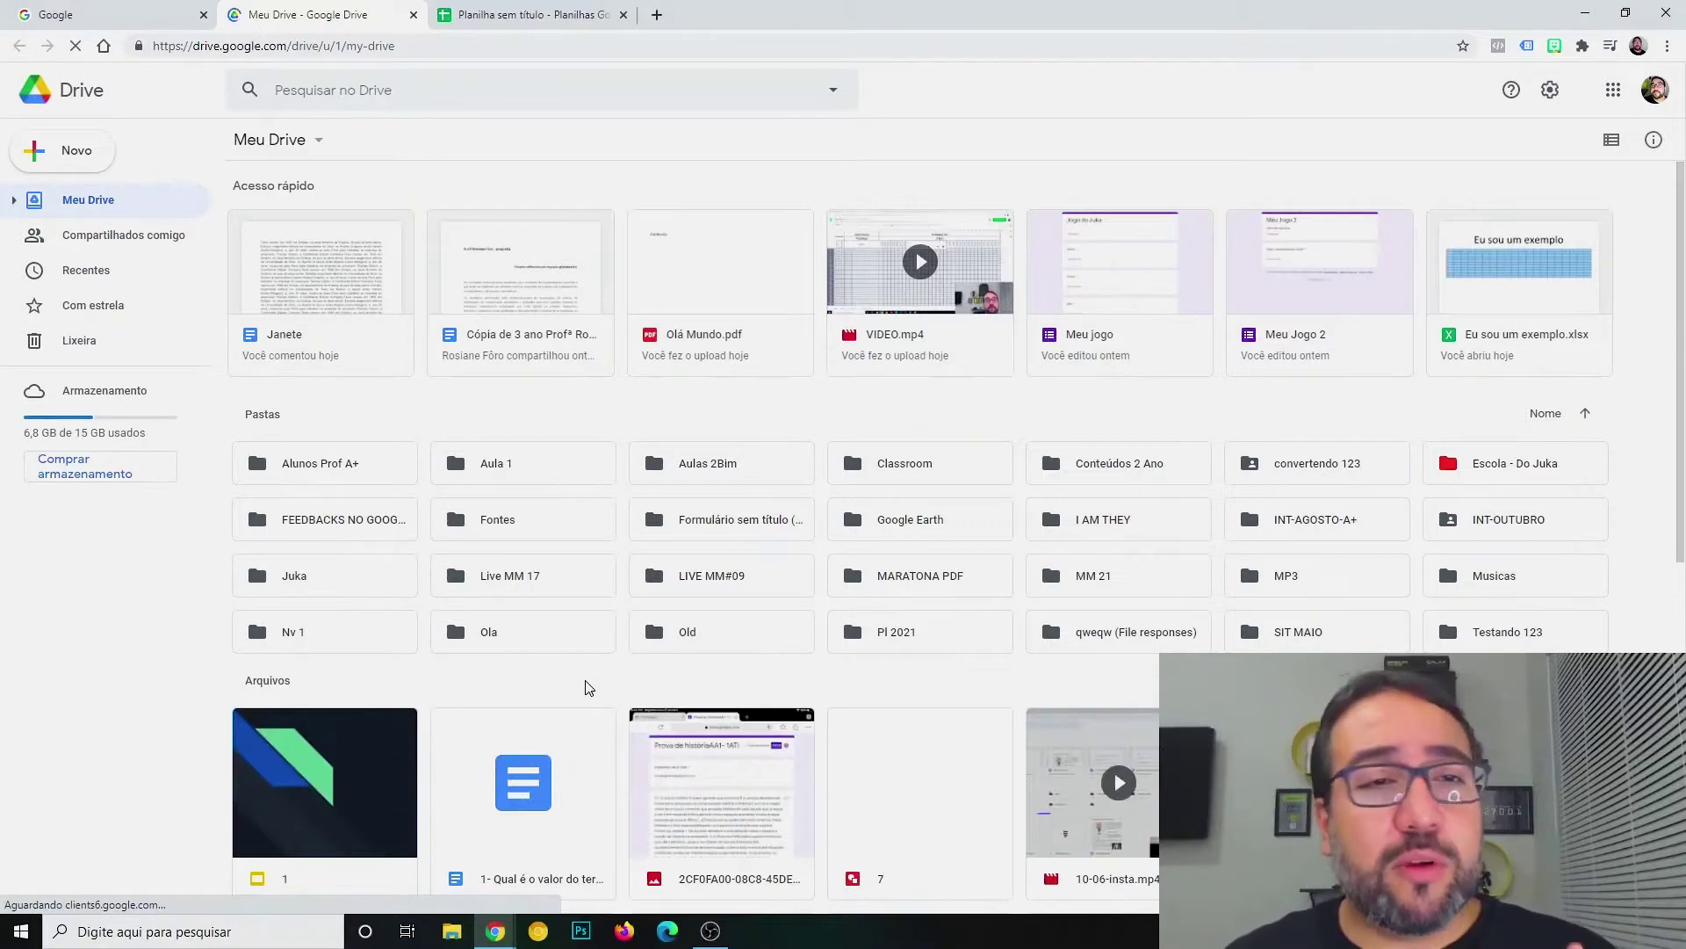
# Create a new folder named "BKP - SEEDF" in Meu Drive.
pyautogui.click(78, 150)
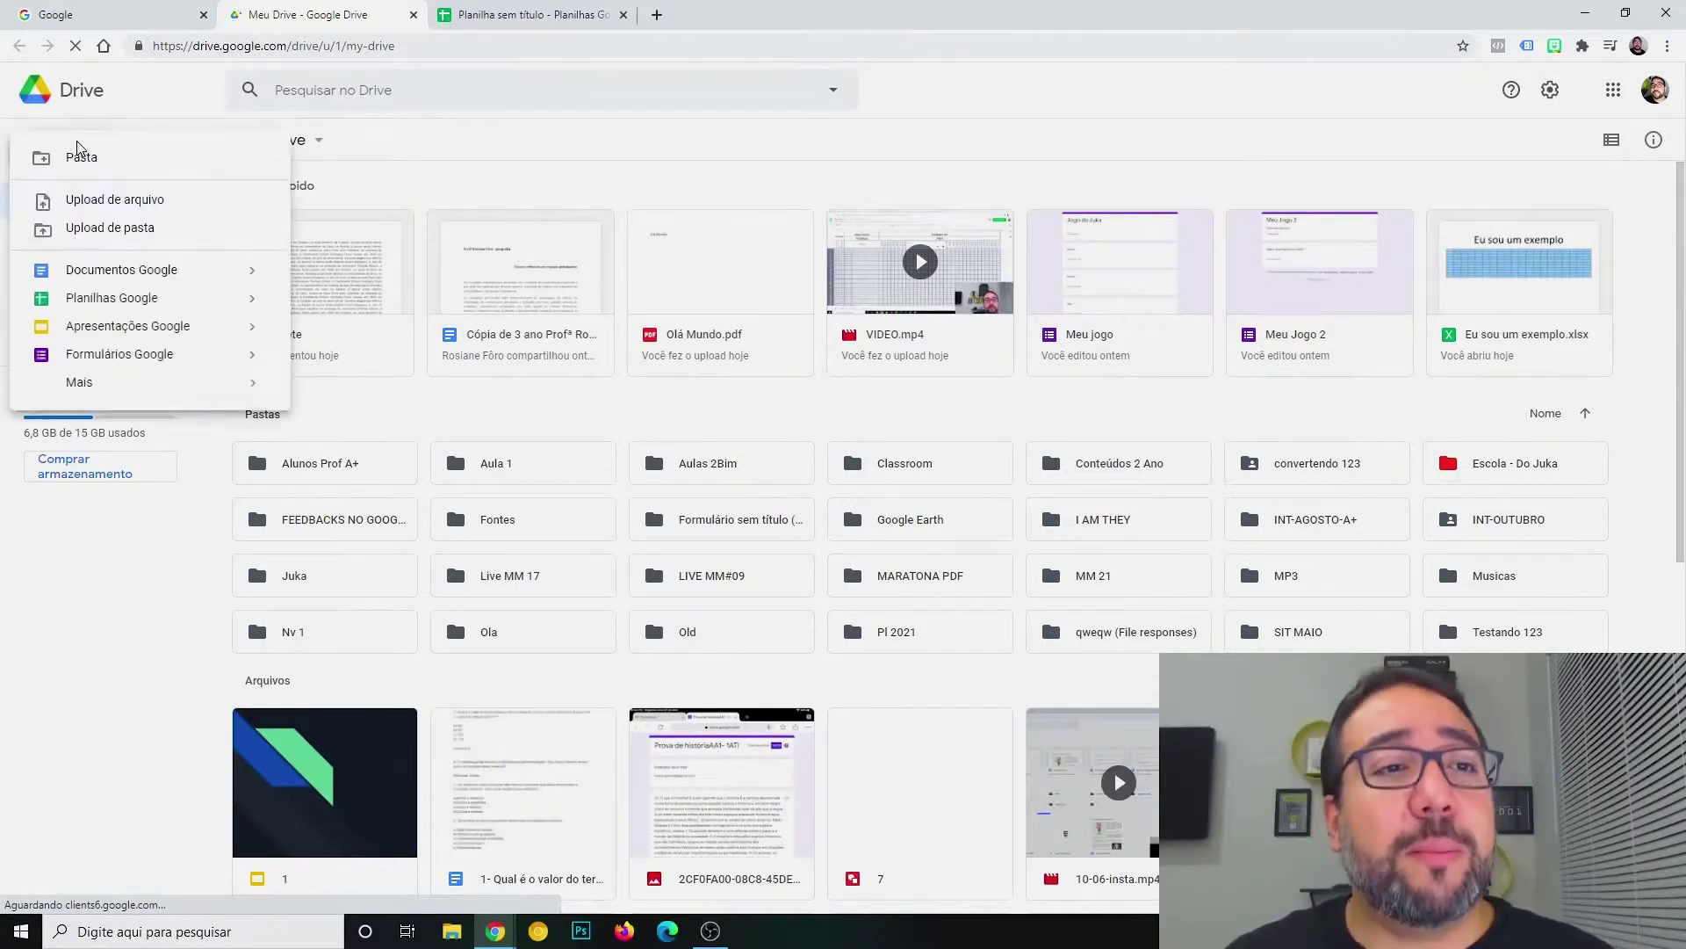
pyautogui.click(81, 159)
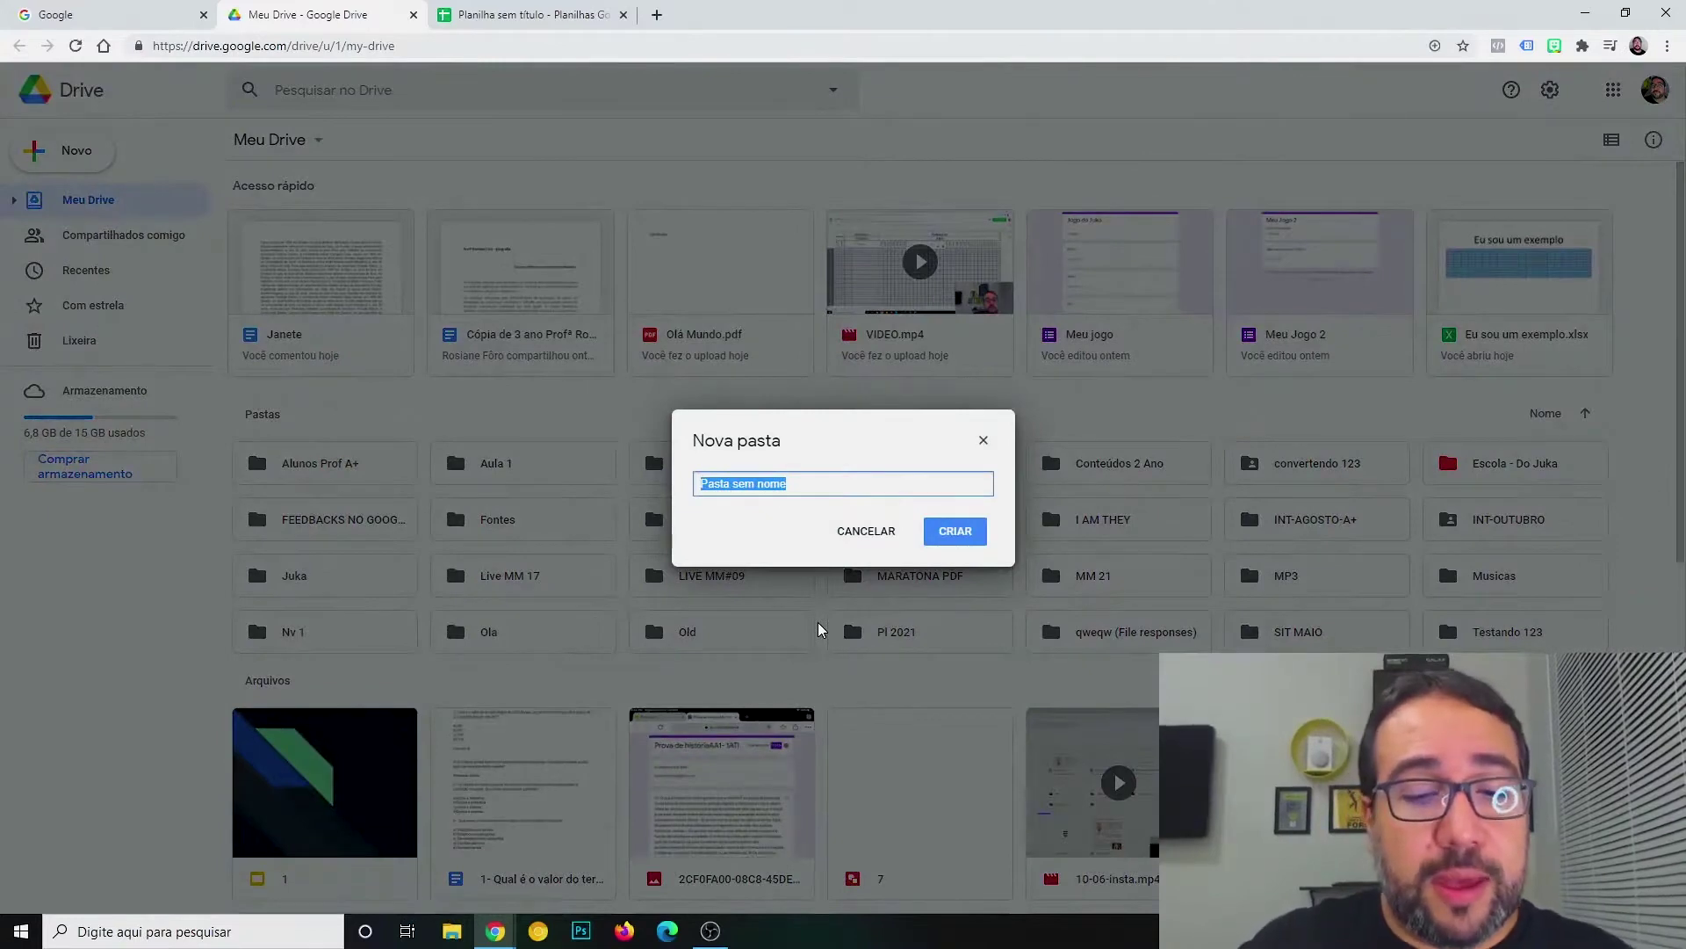
pyautogui.write('BKP')
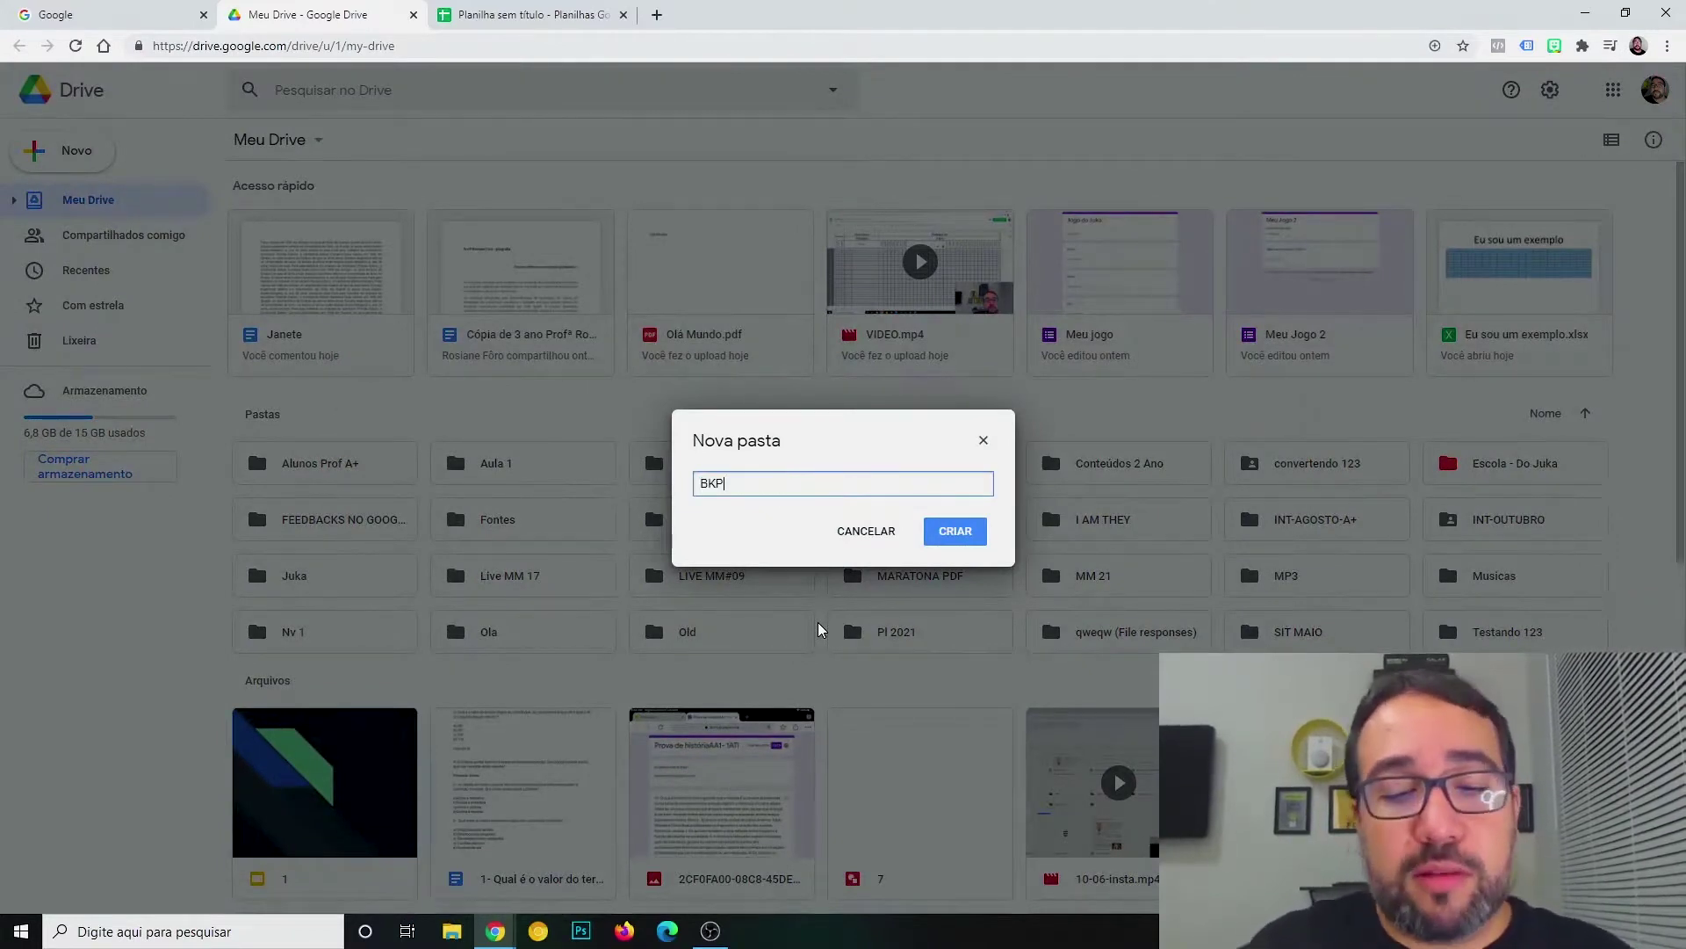
pyautogui.write(' - lkdjasld')
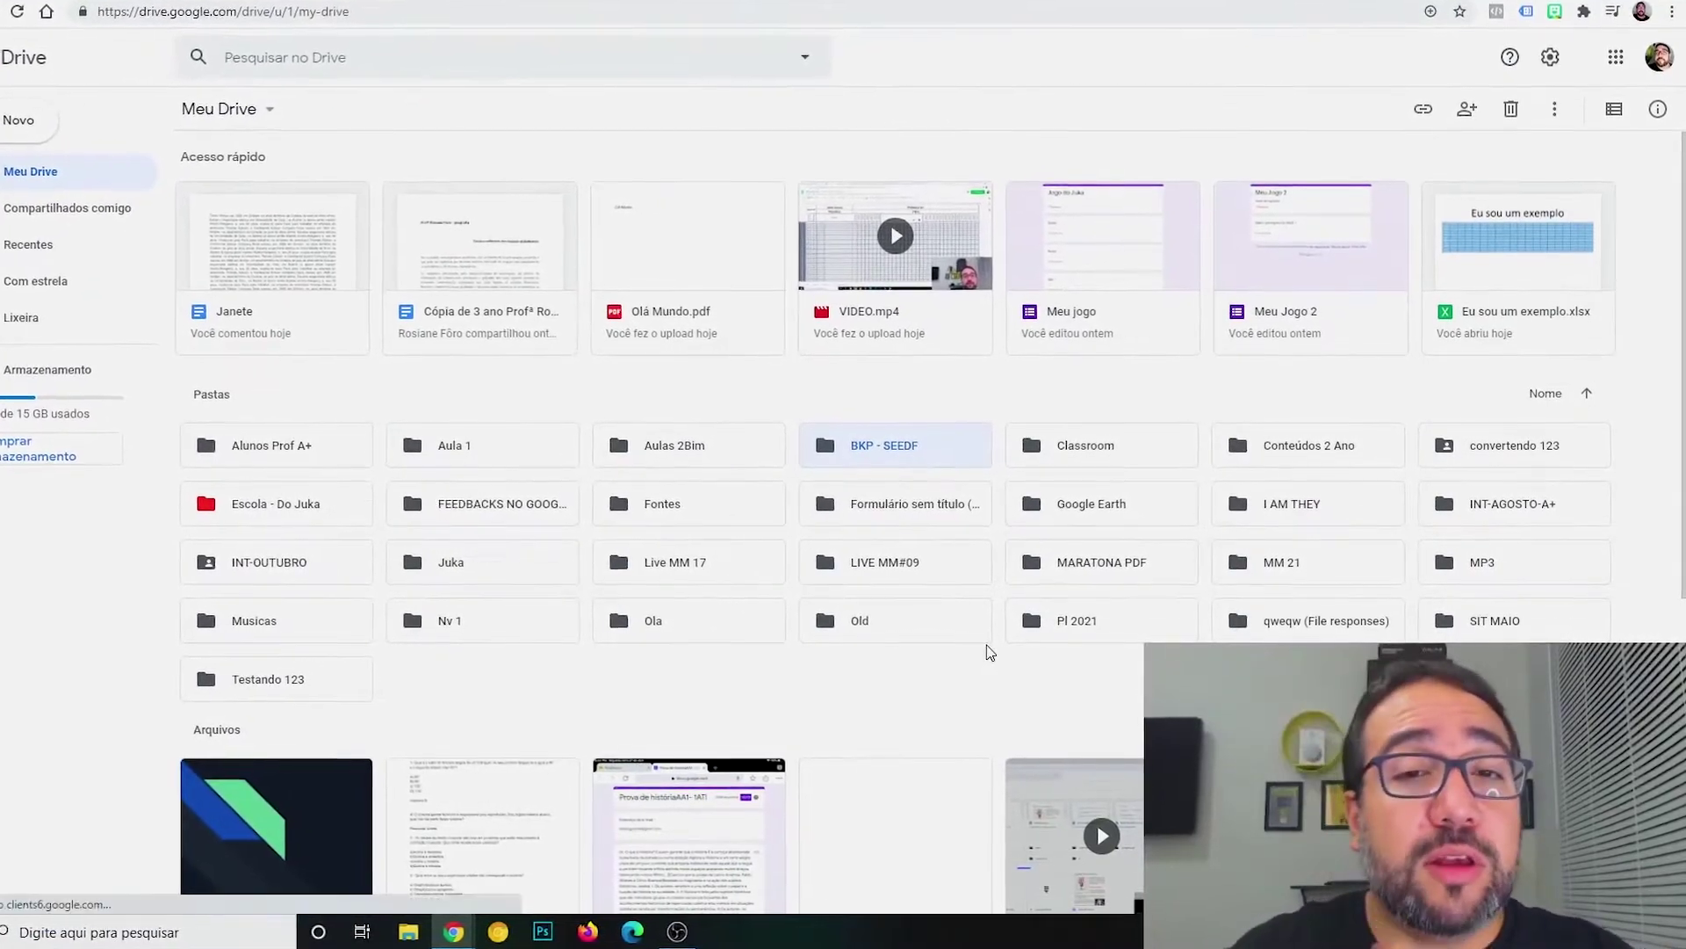
# Move the folders Musicas, Pl 2021, Nv 1, Testando 123 and Conteúdos 2 Ano into the BKP - SEEDF folder.
pyautogui.click(928, 411)
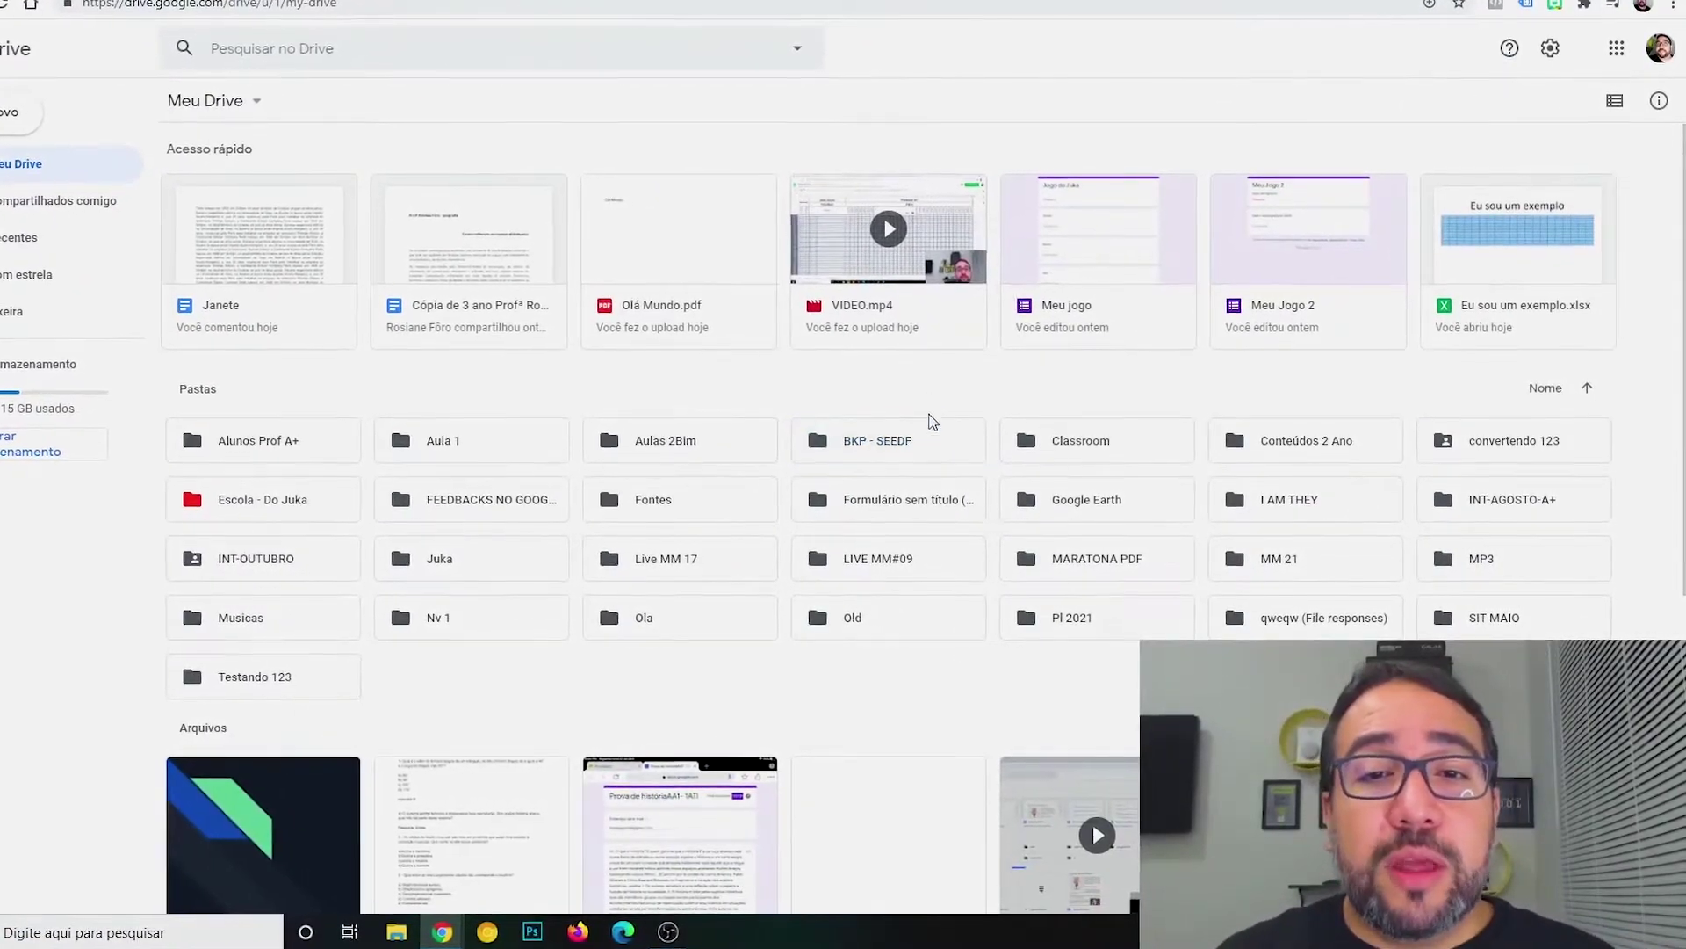
pyautogui.click(916, 447)
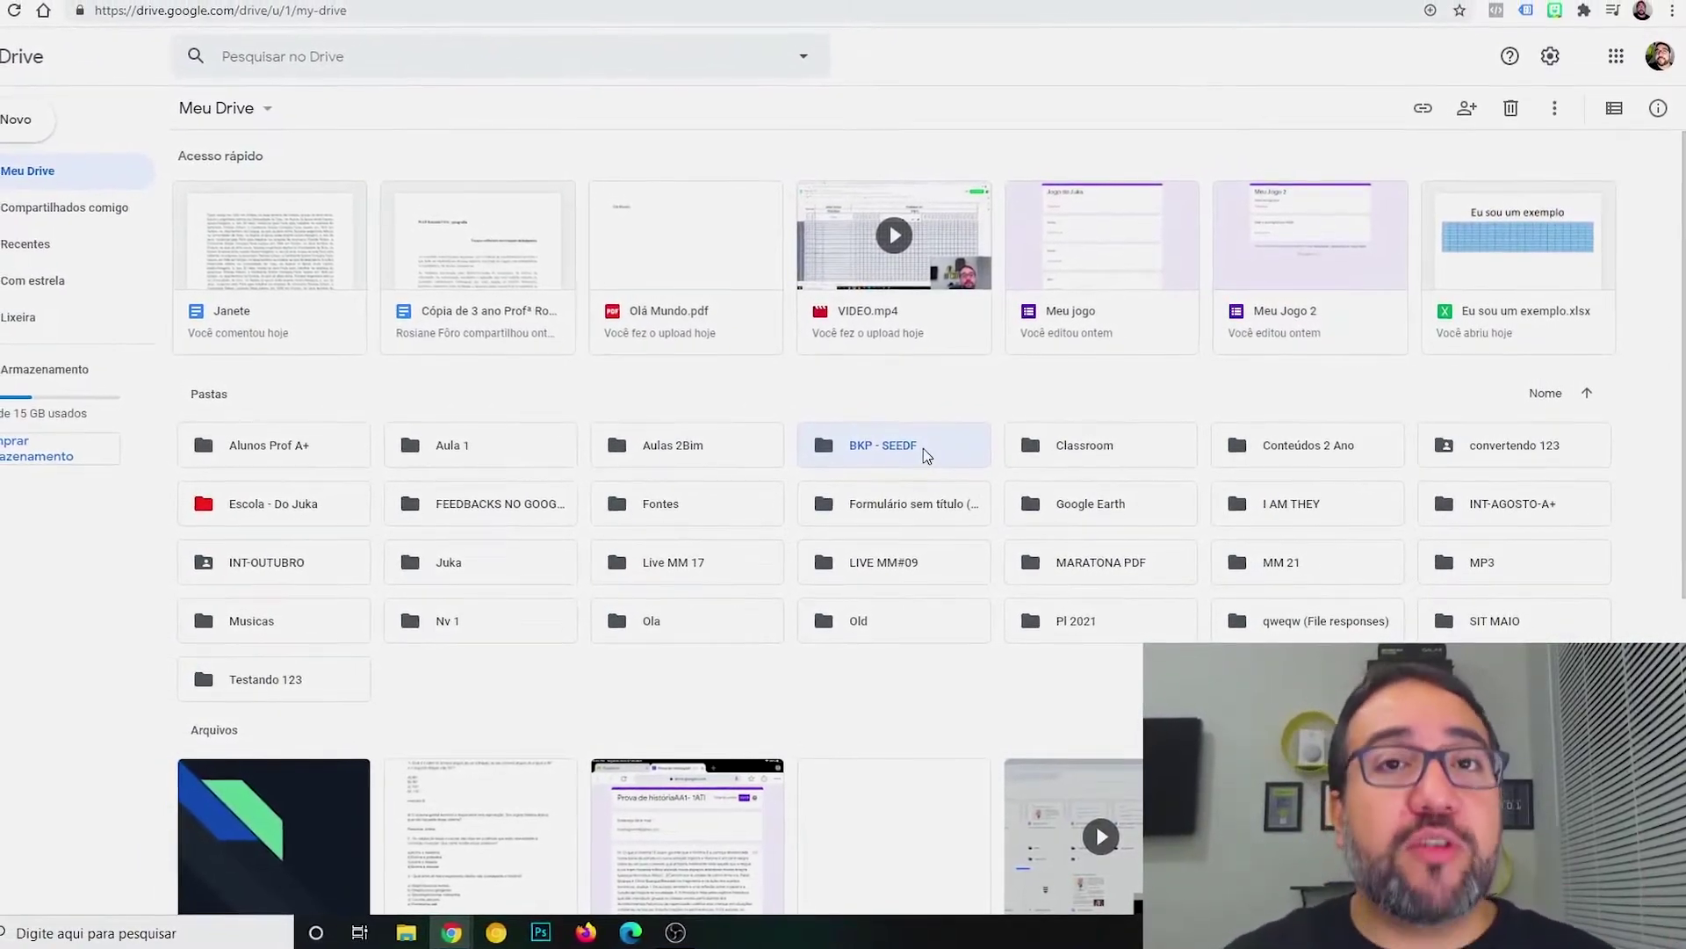
pyautogui.click(690, 448)
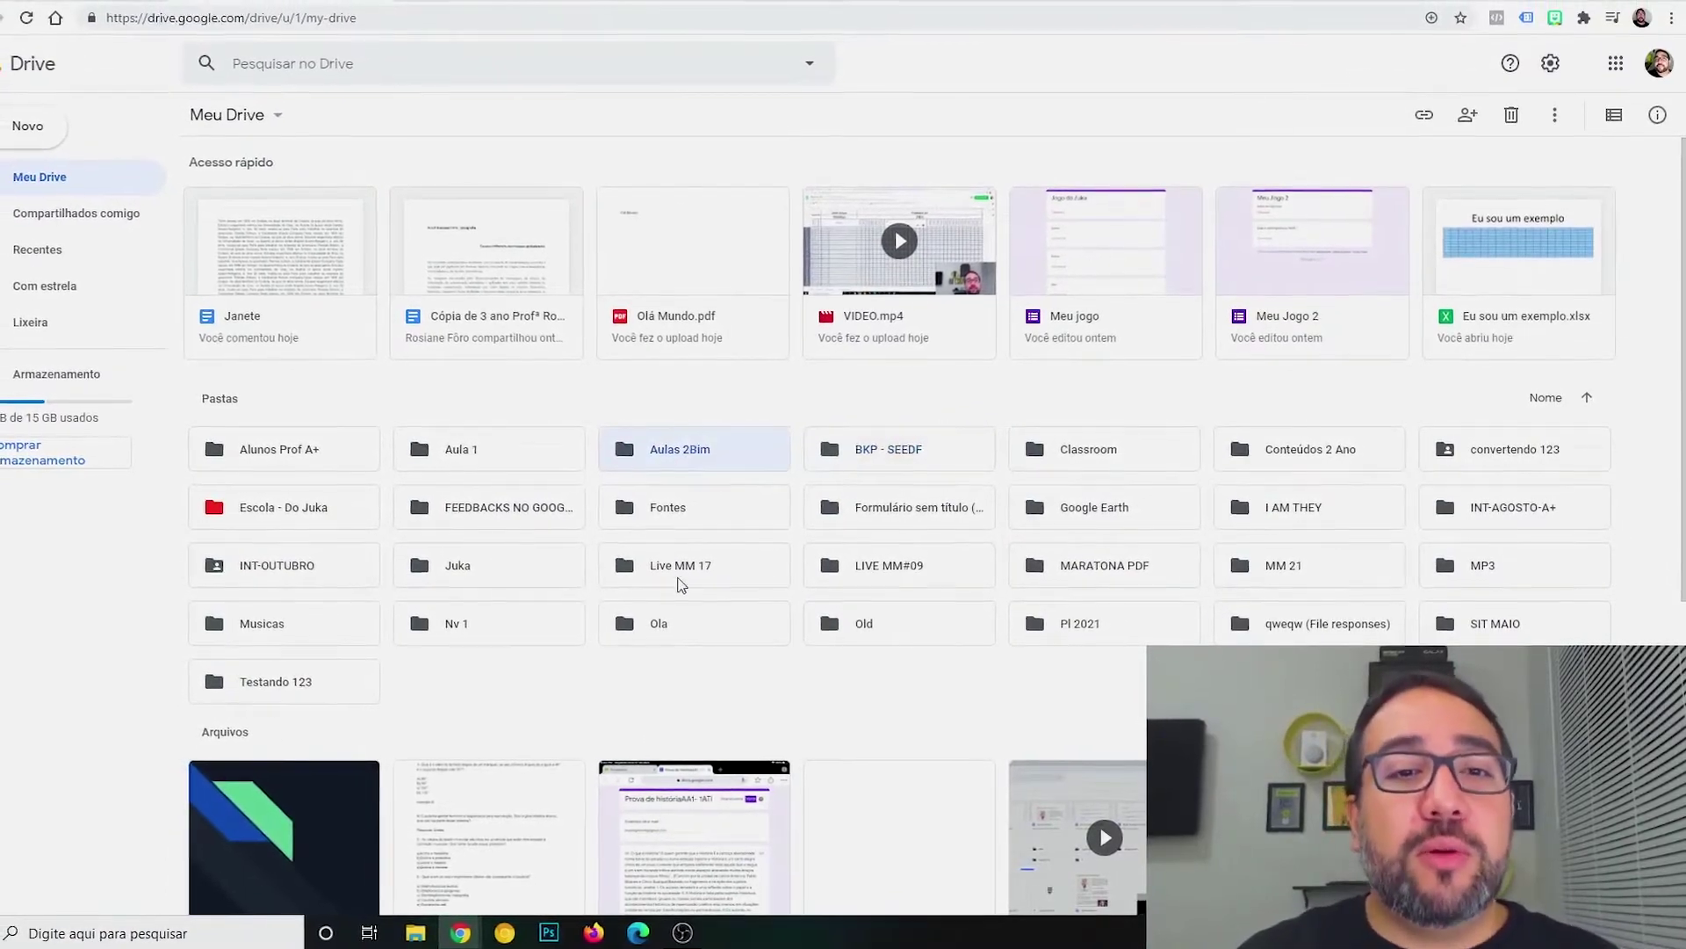
pyautogui.click(496, 516)
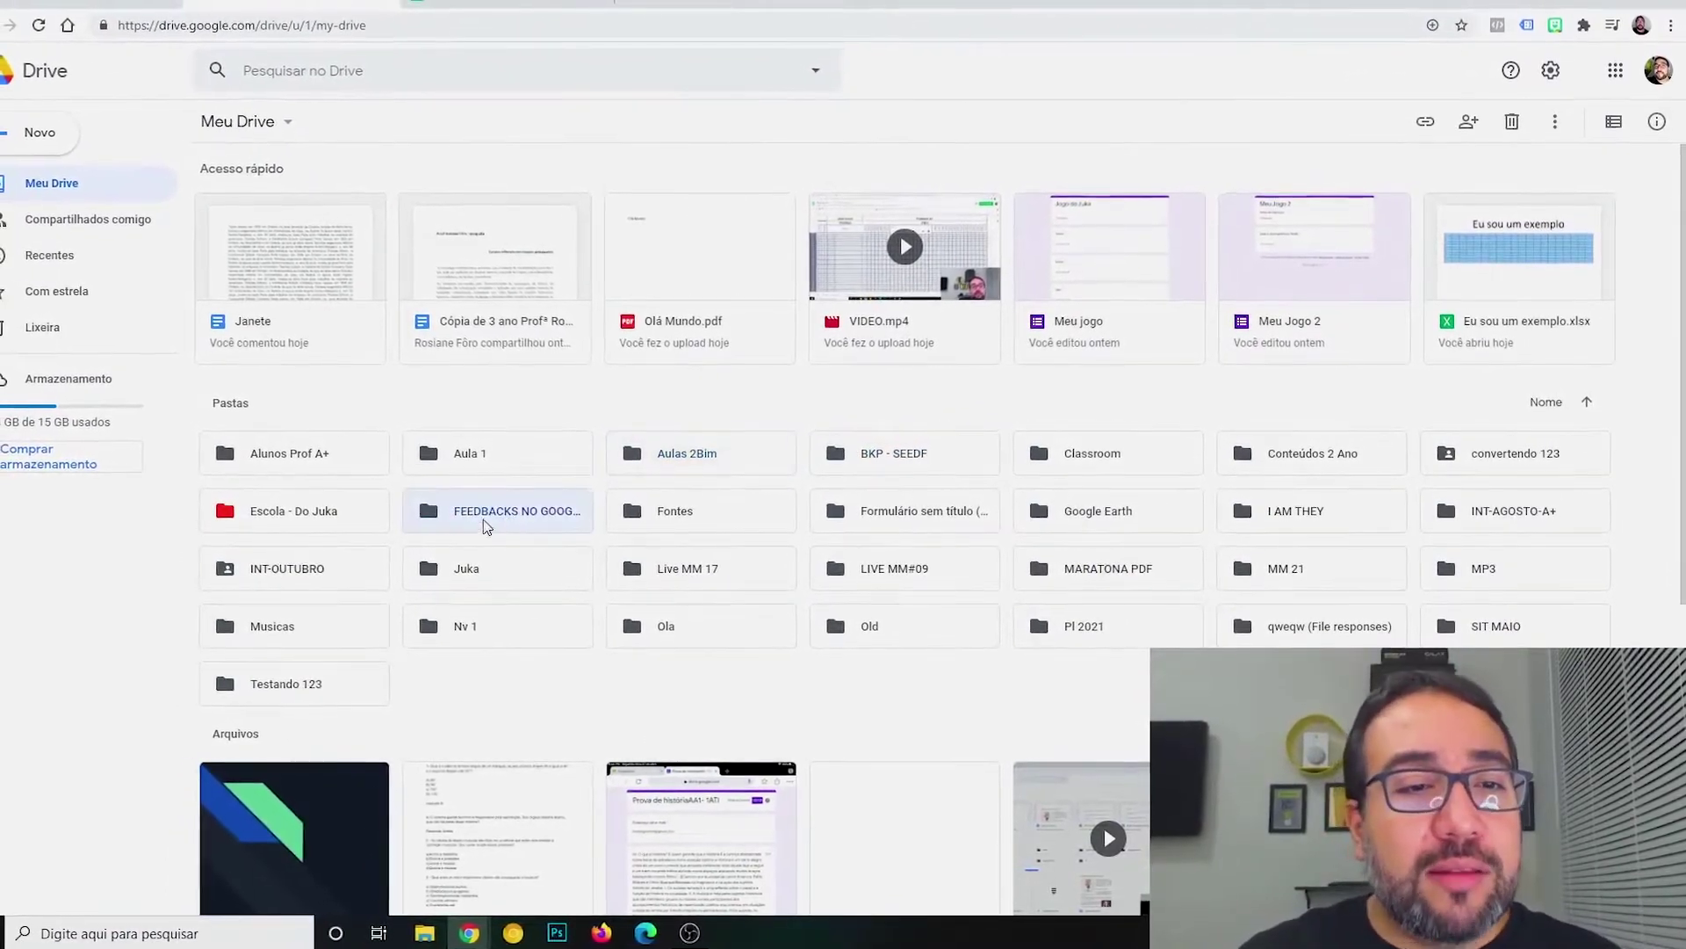
pyautogui.moveTo(263, 626); pyautogui.dragTo(863, 451)
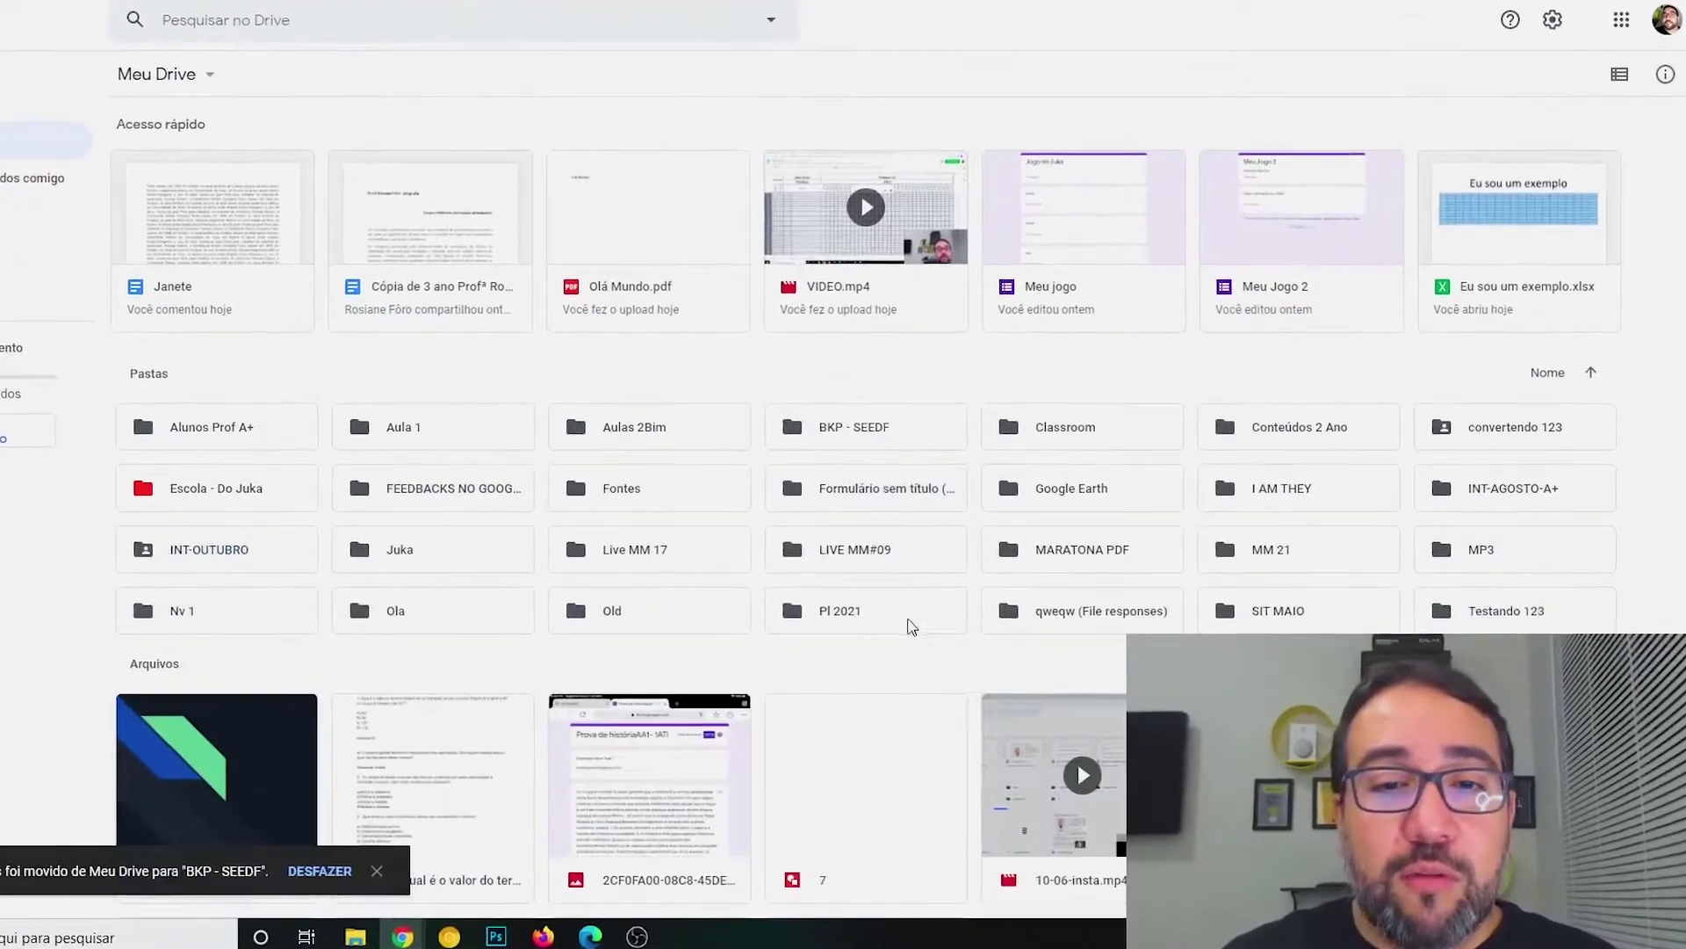
pyautogui.moveTo(909, 619); pyautogui.dragTo(905, 424)
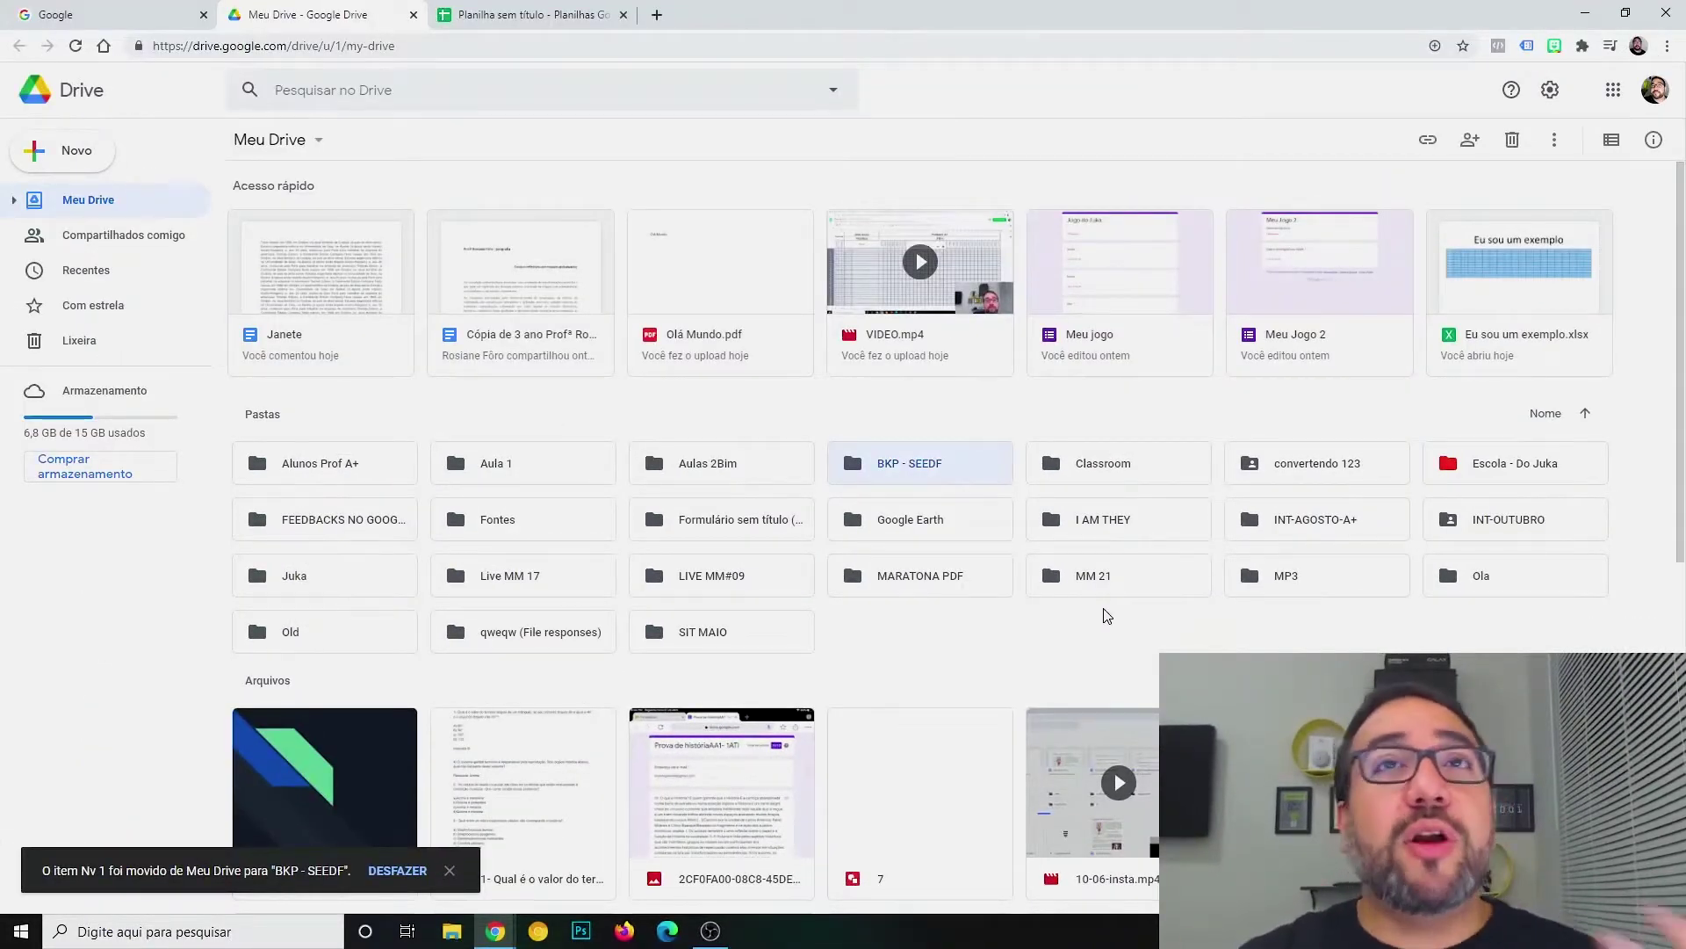
# Share the BKP - SEEDF folder with the second account's e-mail address as Editor and send the invitation.
pyautogui.rightClick(927, 468)
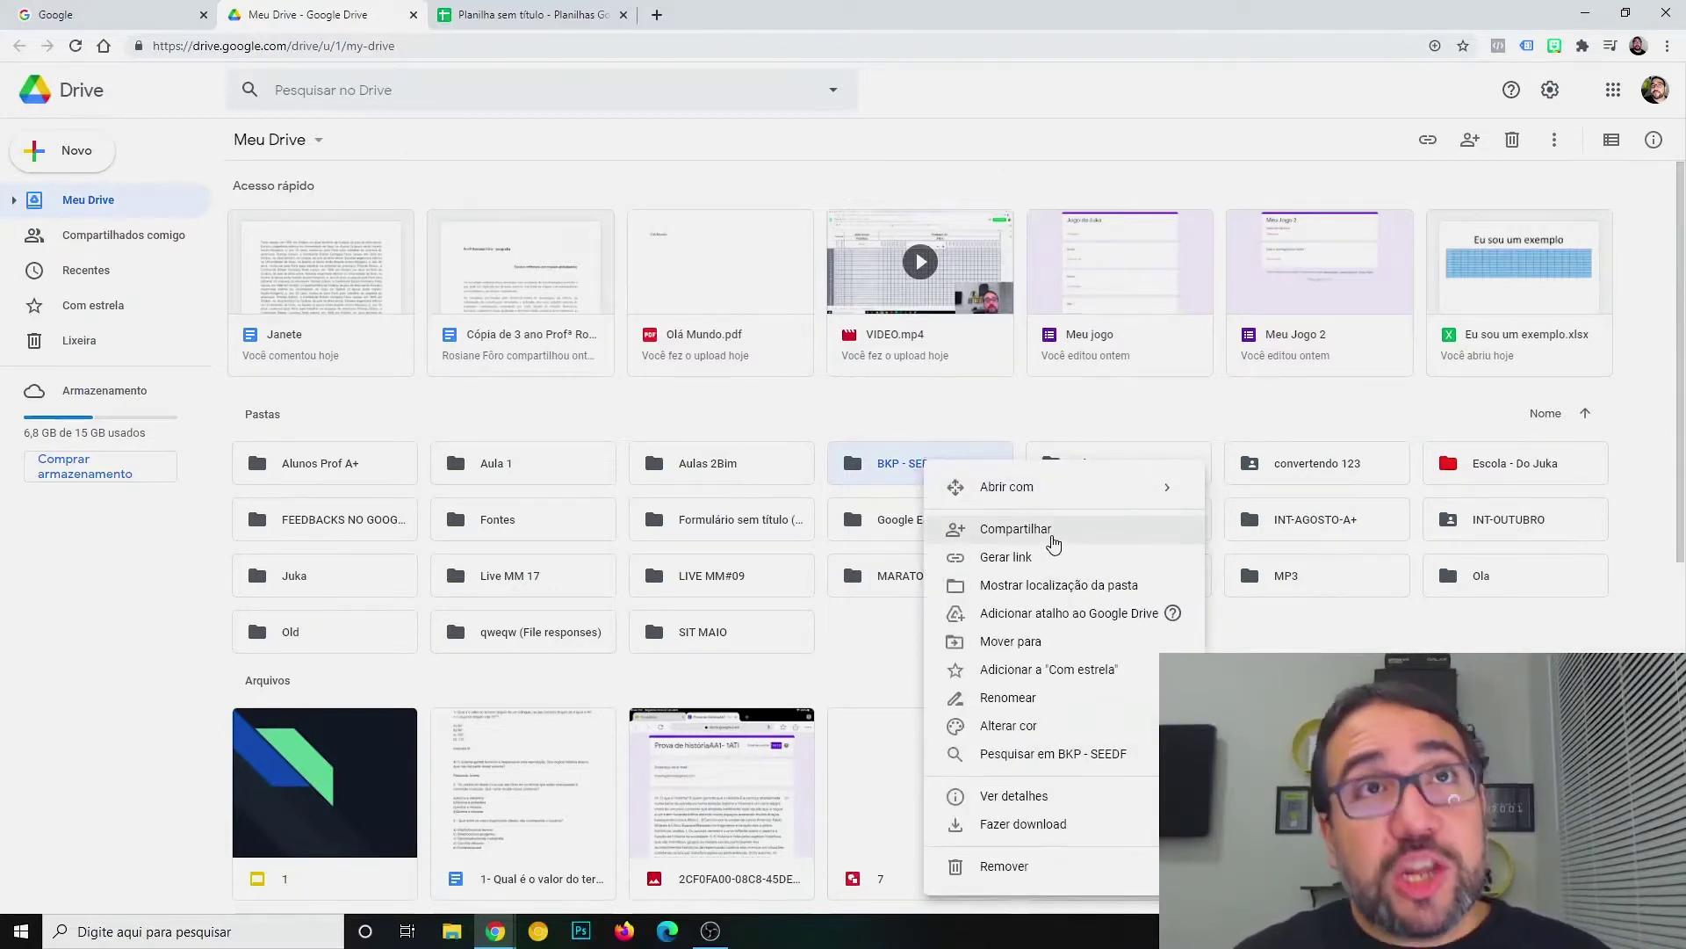
pyautogui.click(1054, 538)
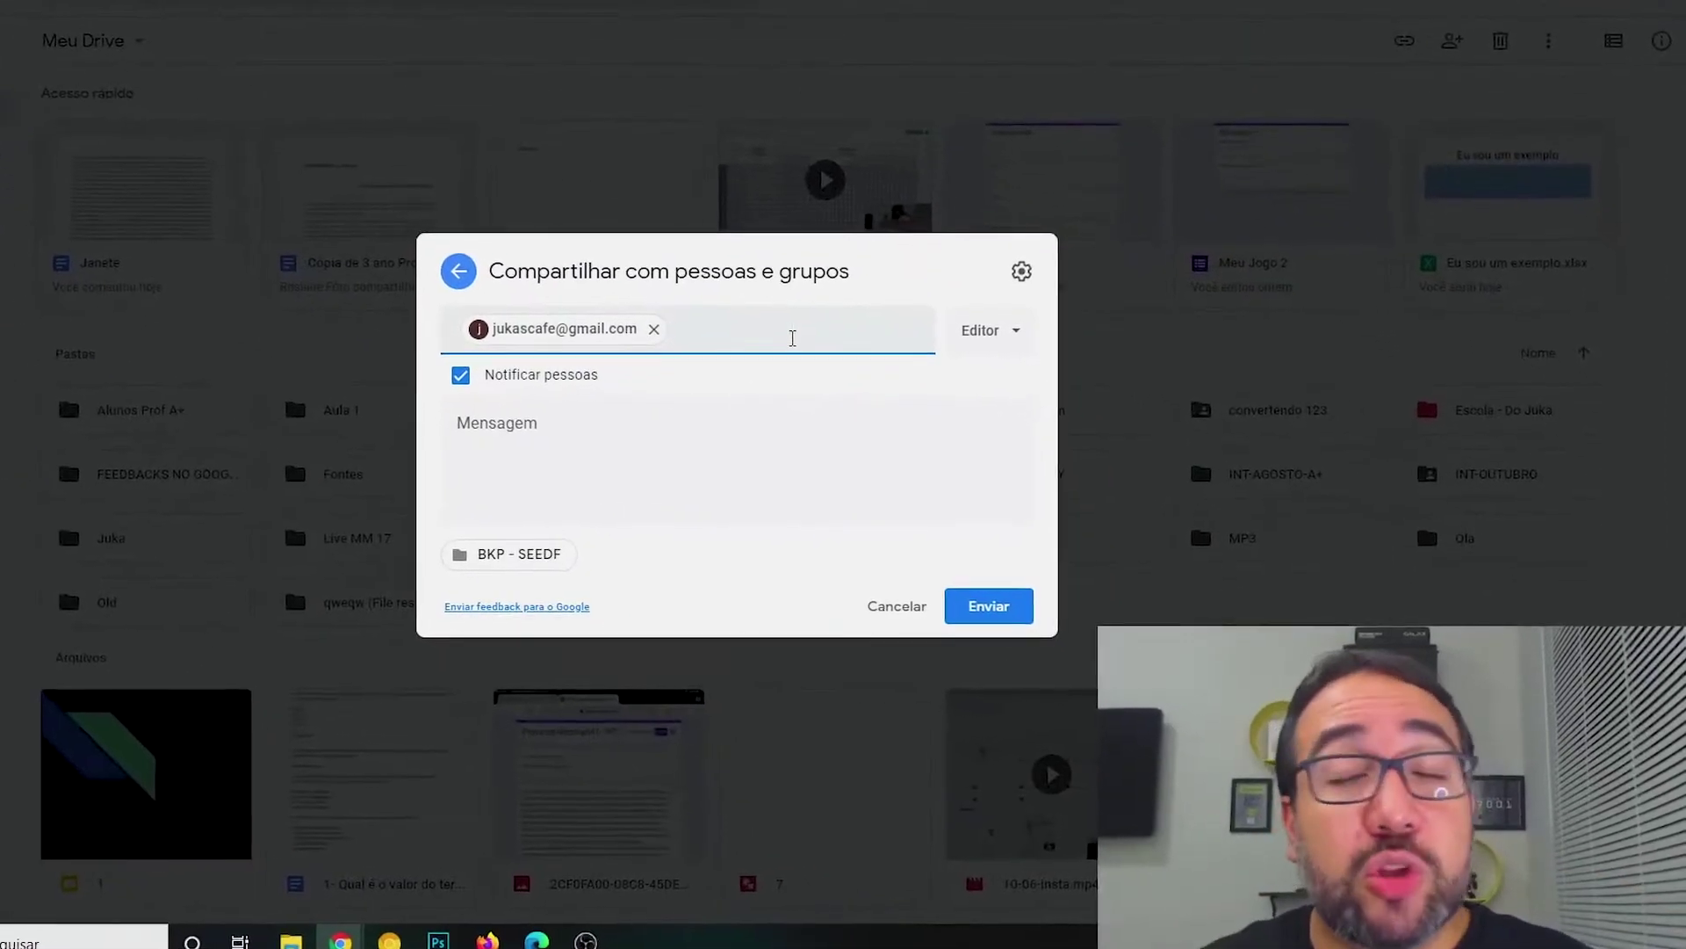
pyautogui.click(989, 330)
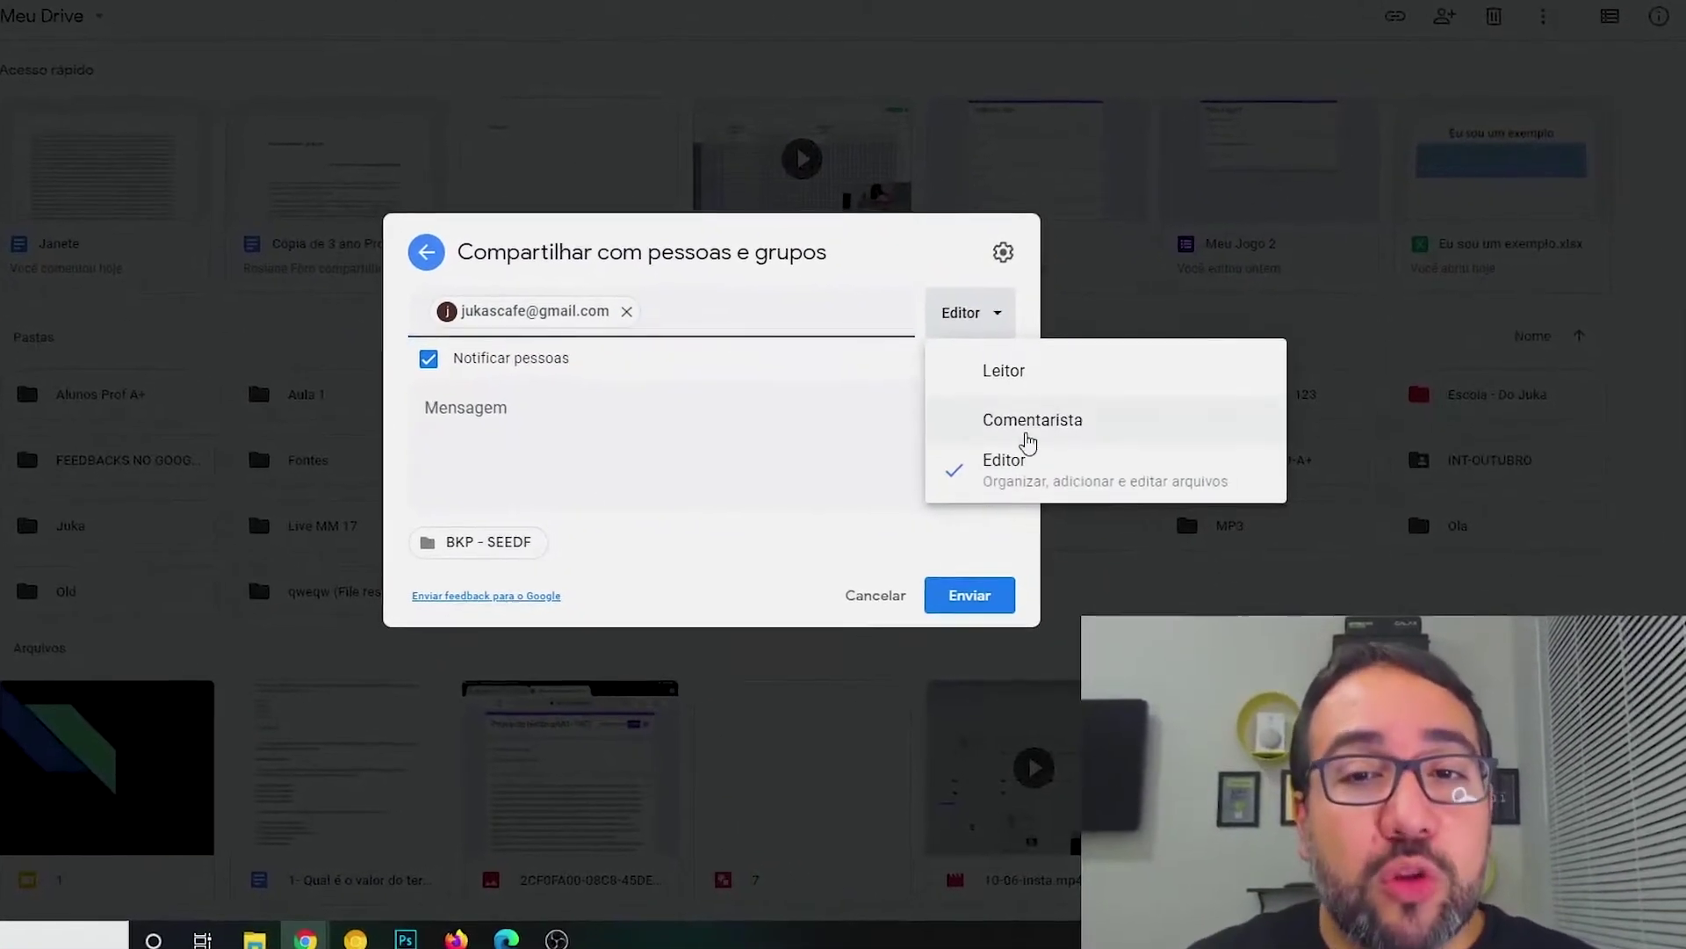
pyautogui.click(1010, 462)
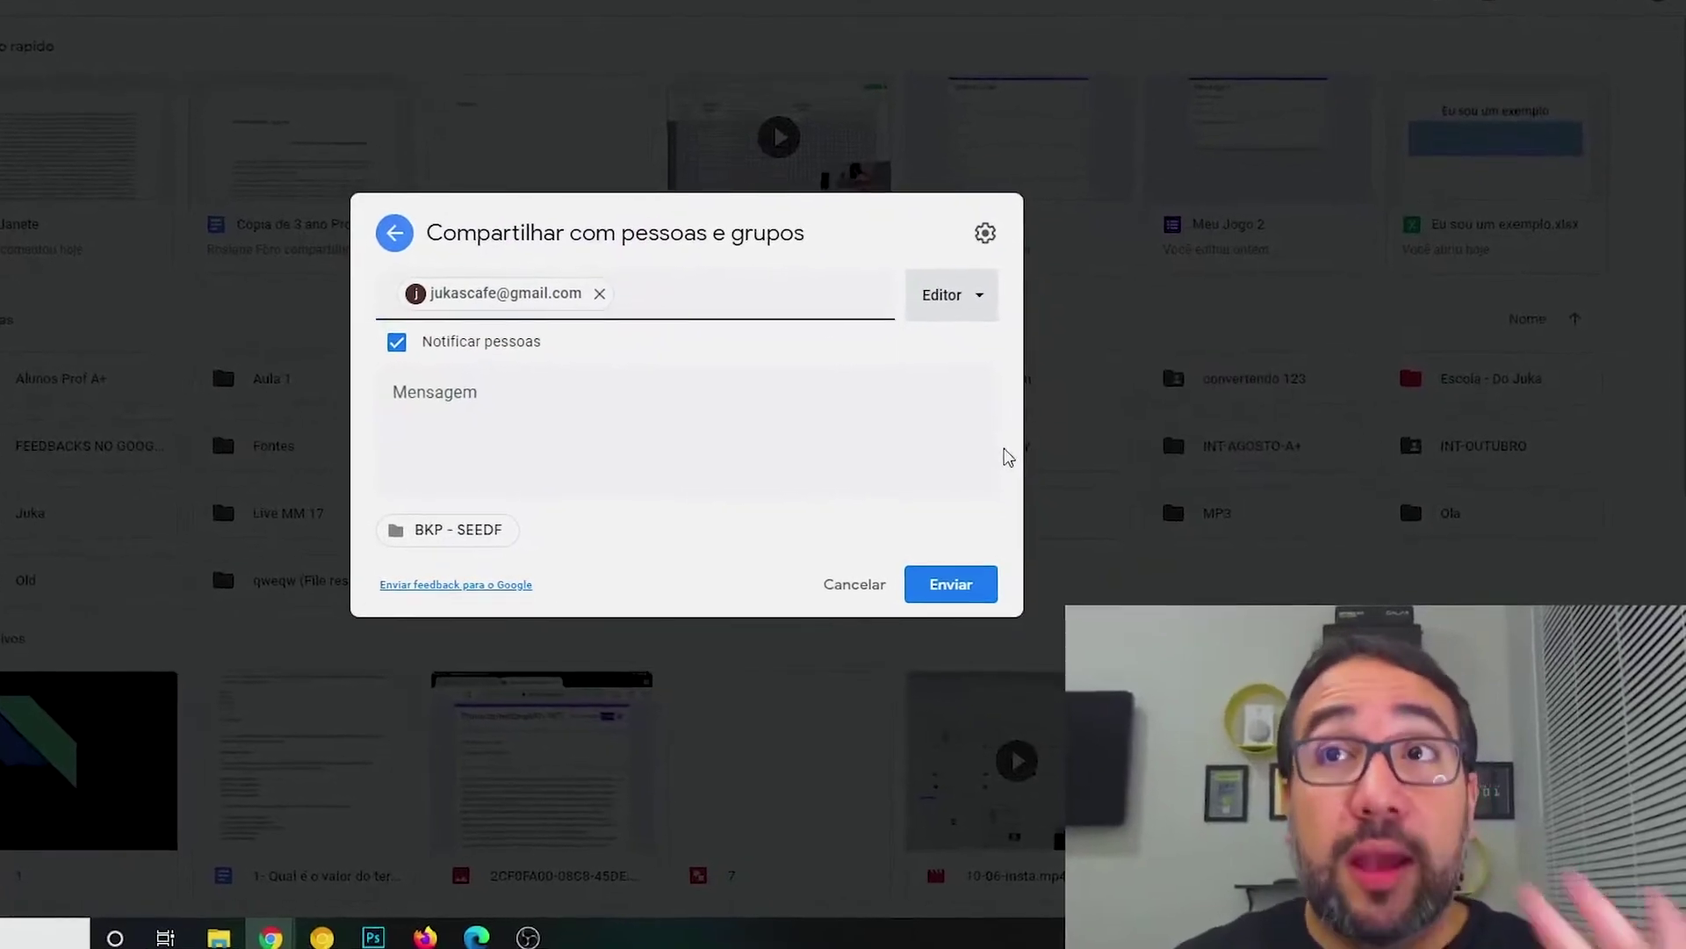
pyautogui.click(944, 584)
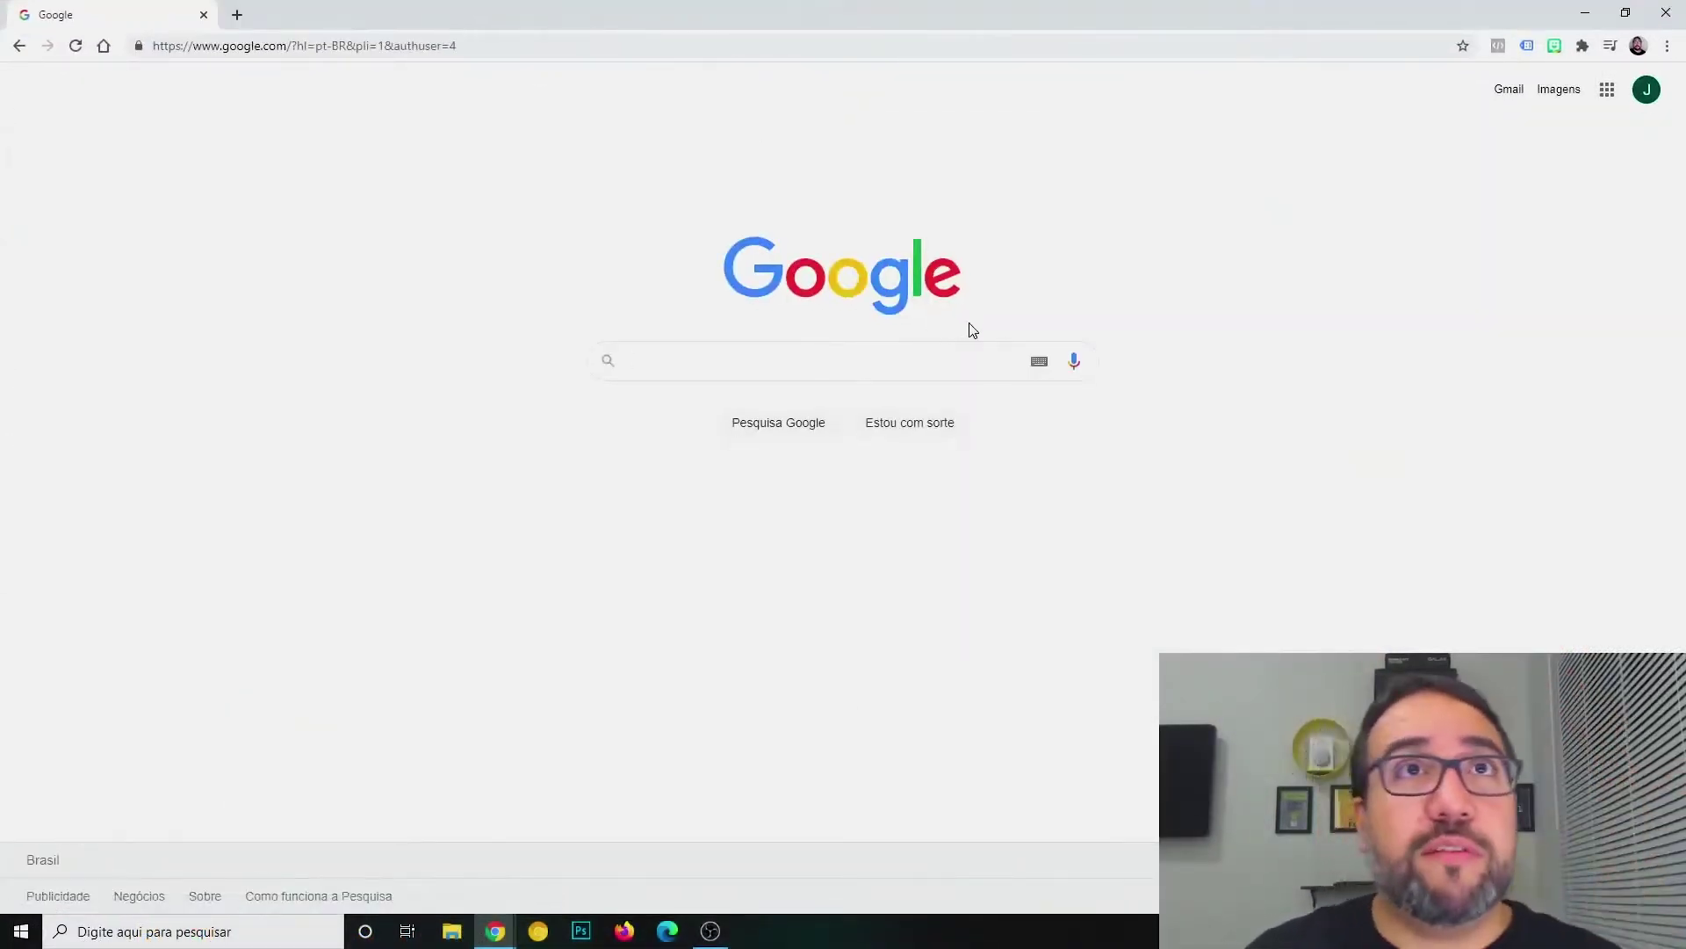
# In the second account's Google Drive, open the BKP - SEEDF folder from the items shared with that account.
pyautogui.click(1607, 90)
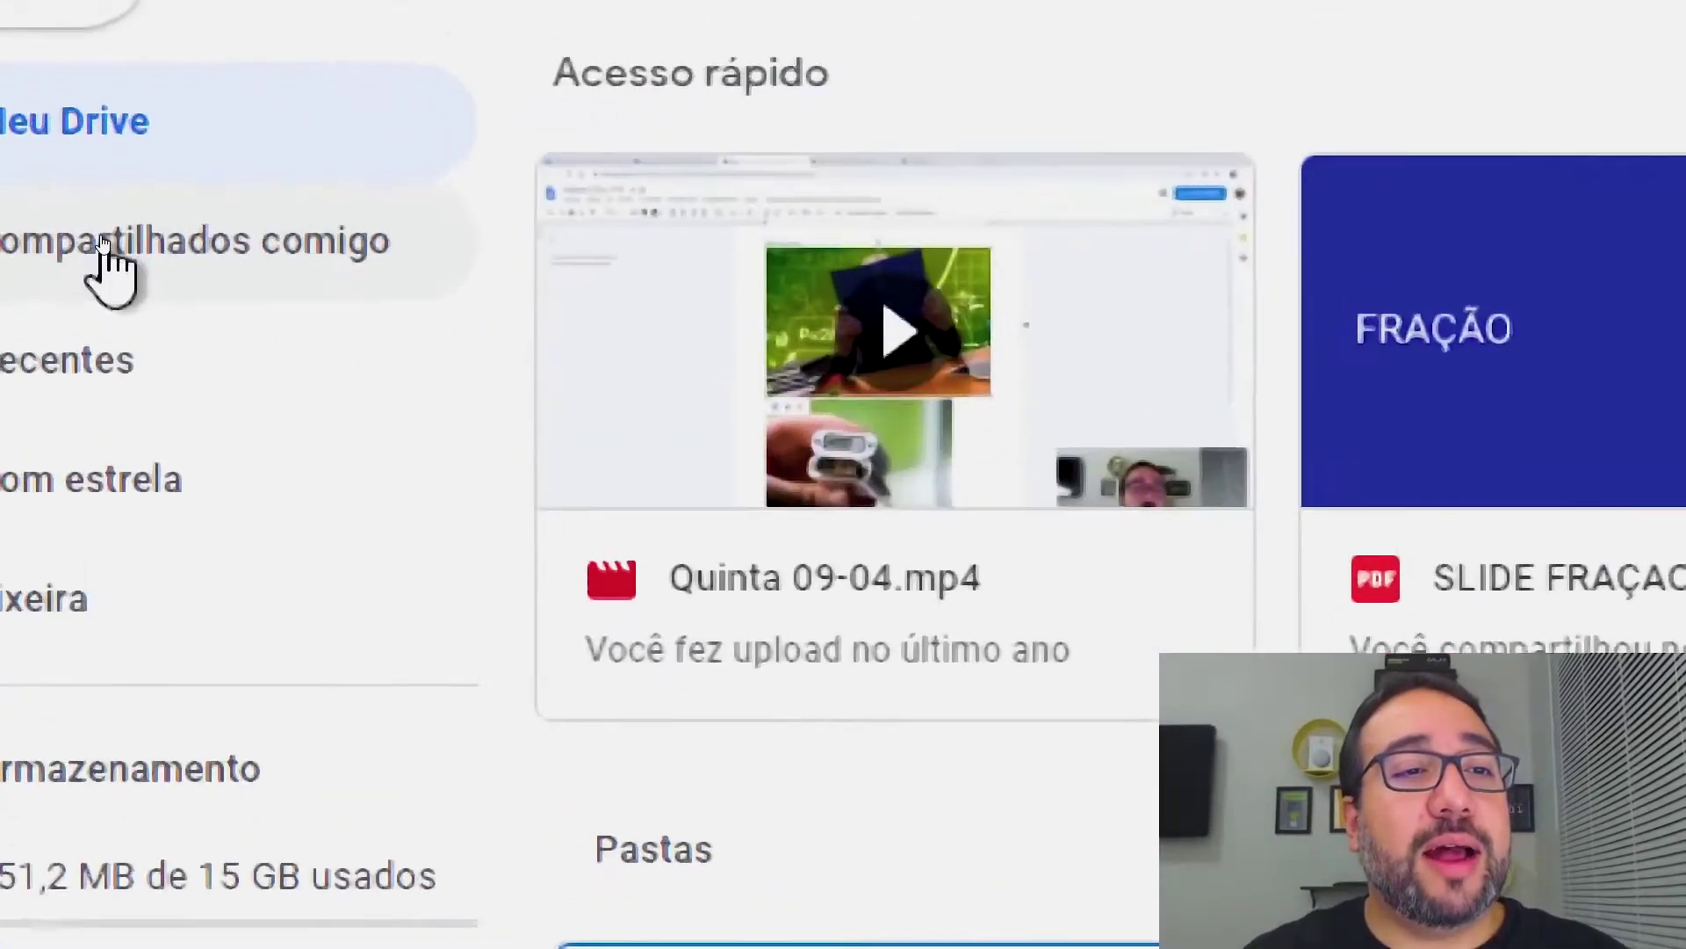
pyautogui.click(184, 264)
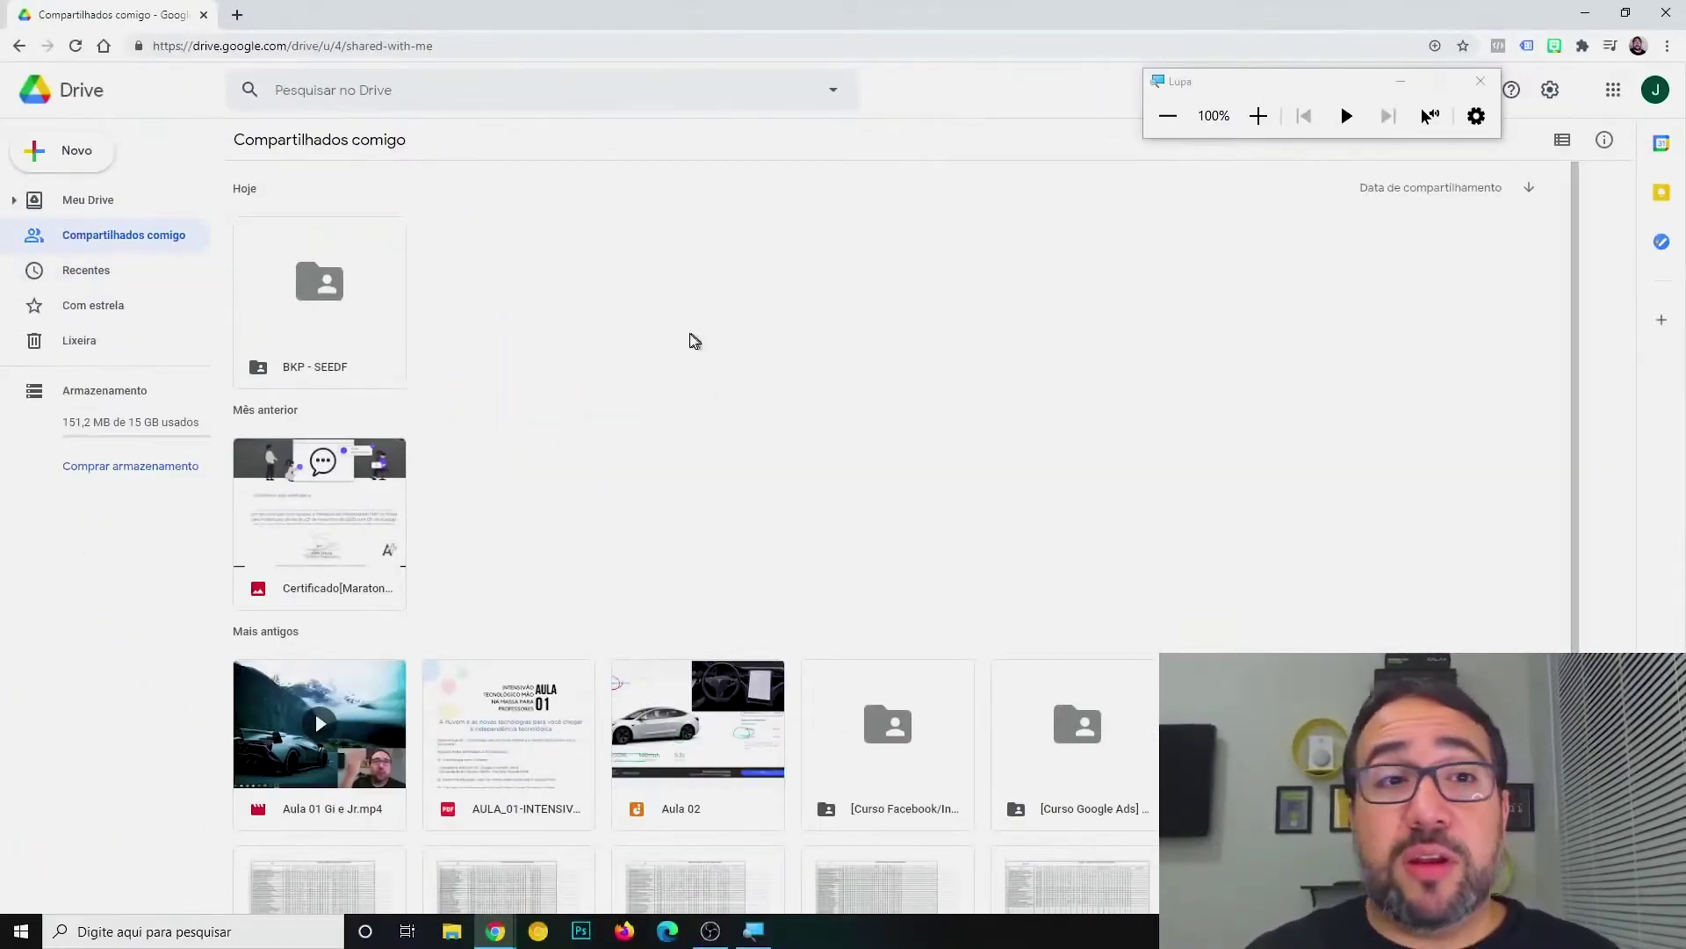
pyautogui.click(330, 268)
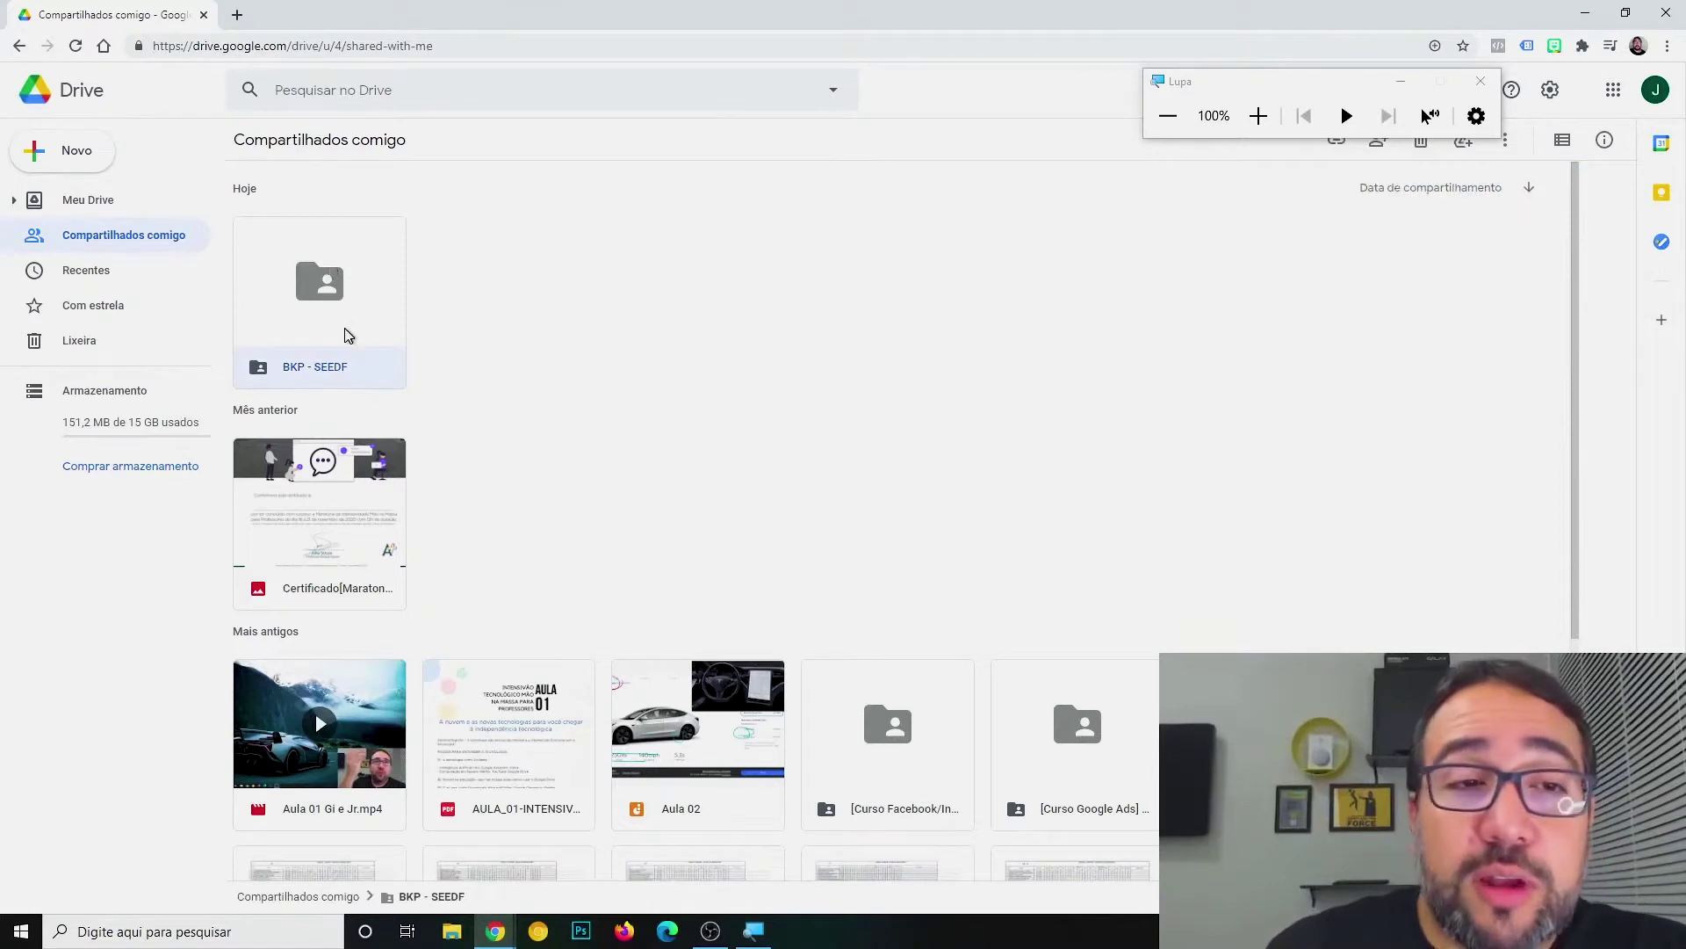
pyautogui.doubleClick(295, 325)
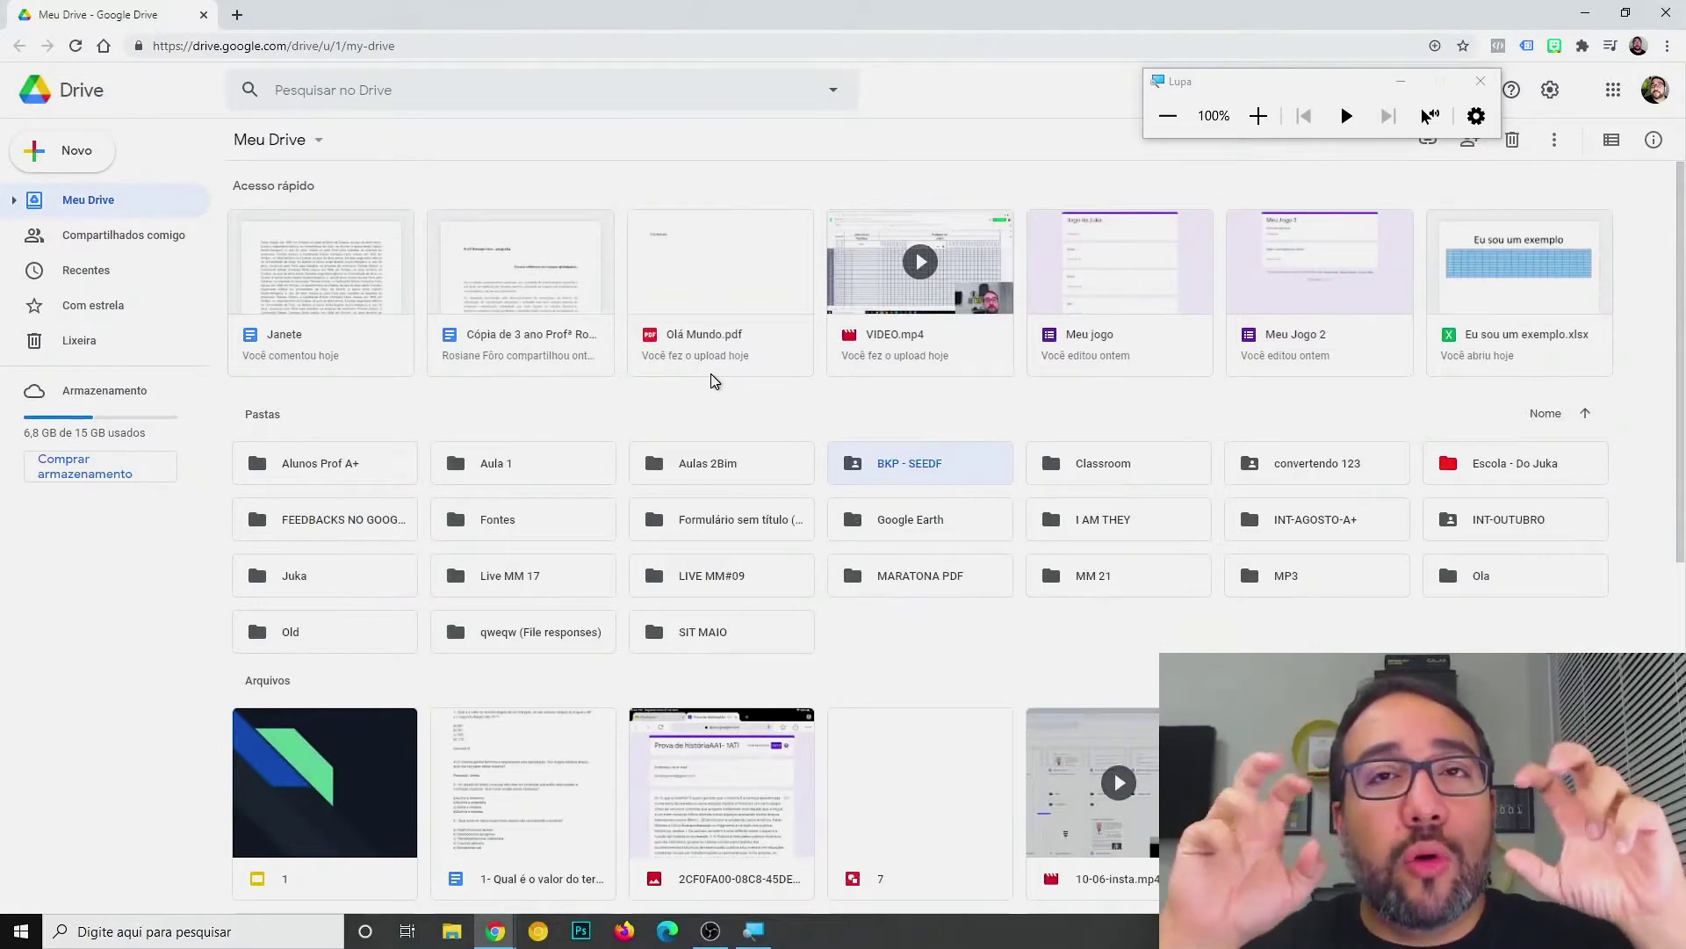
# In the original account, make the second account the owner of the BKP - SEEDF folder and confirm the ownership transfer.
pyautogui.rightClick(882, 472)
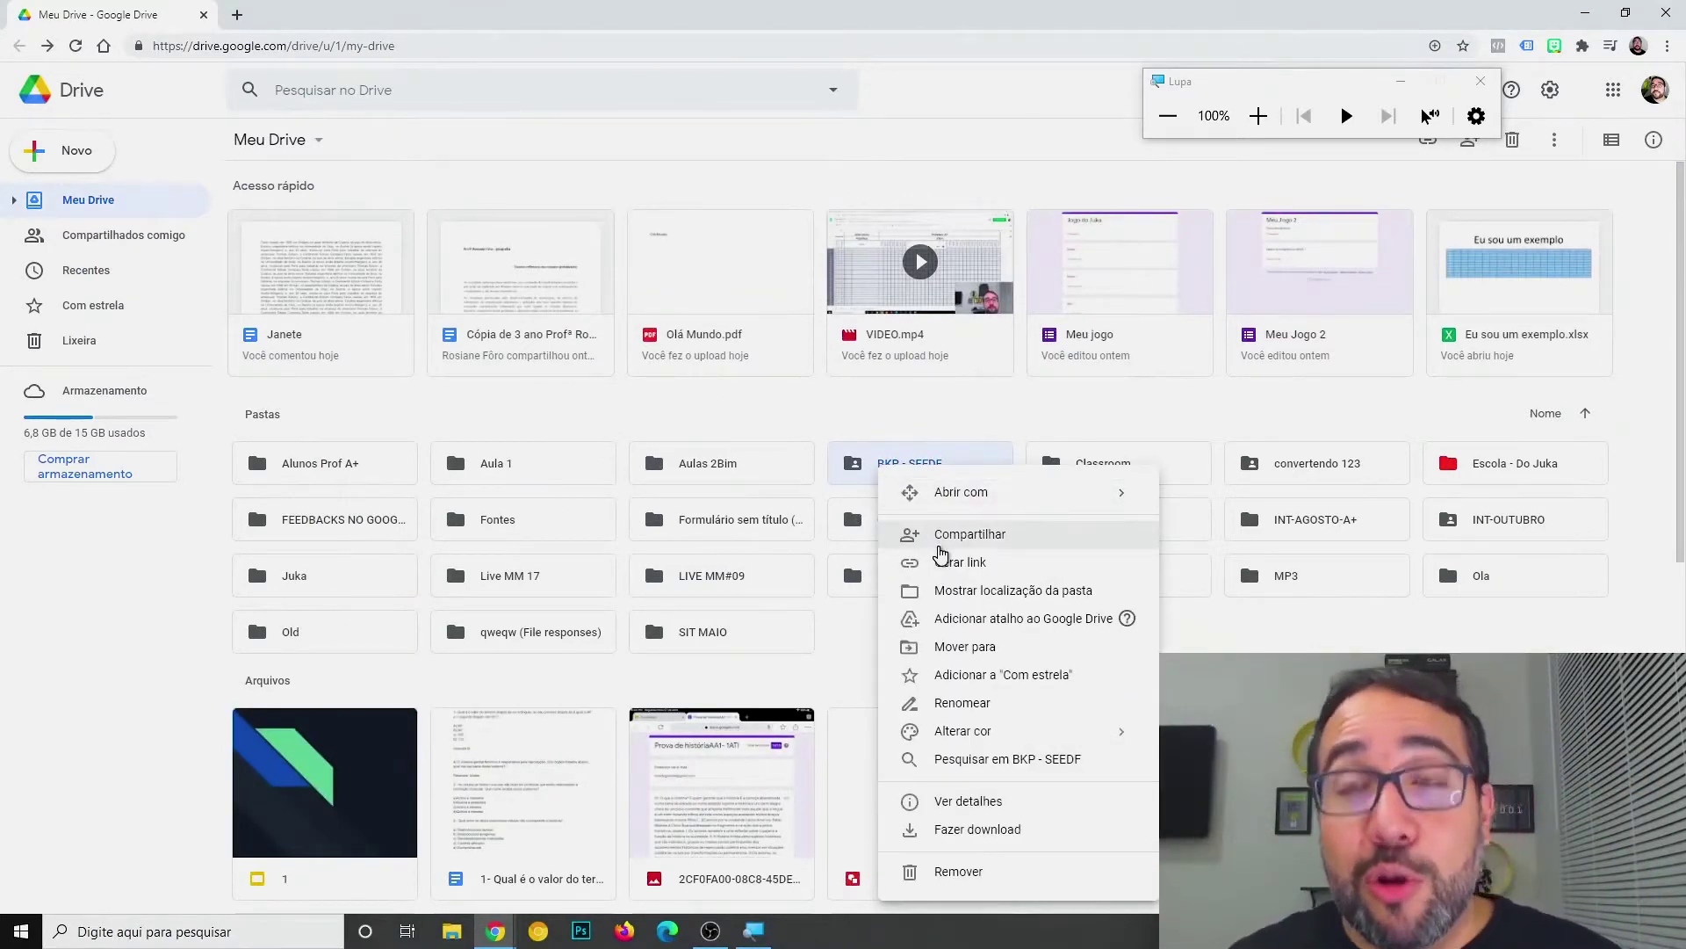
pyautogui.click(940, 546)
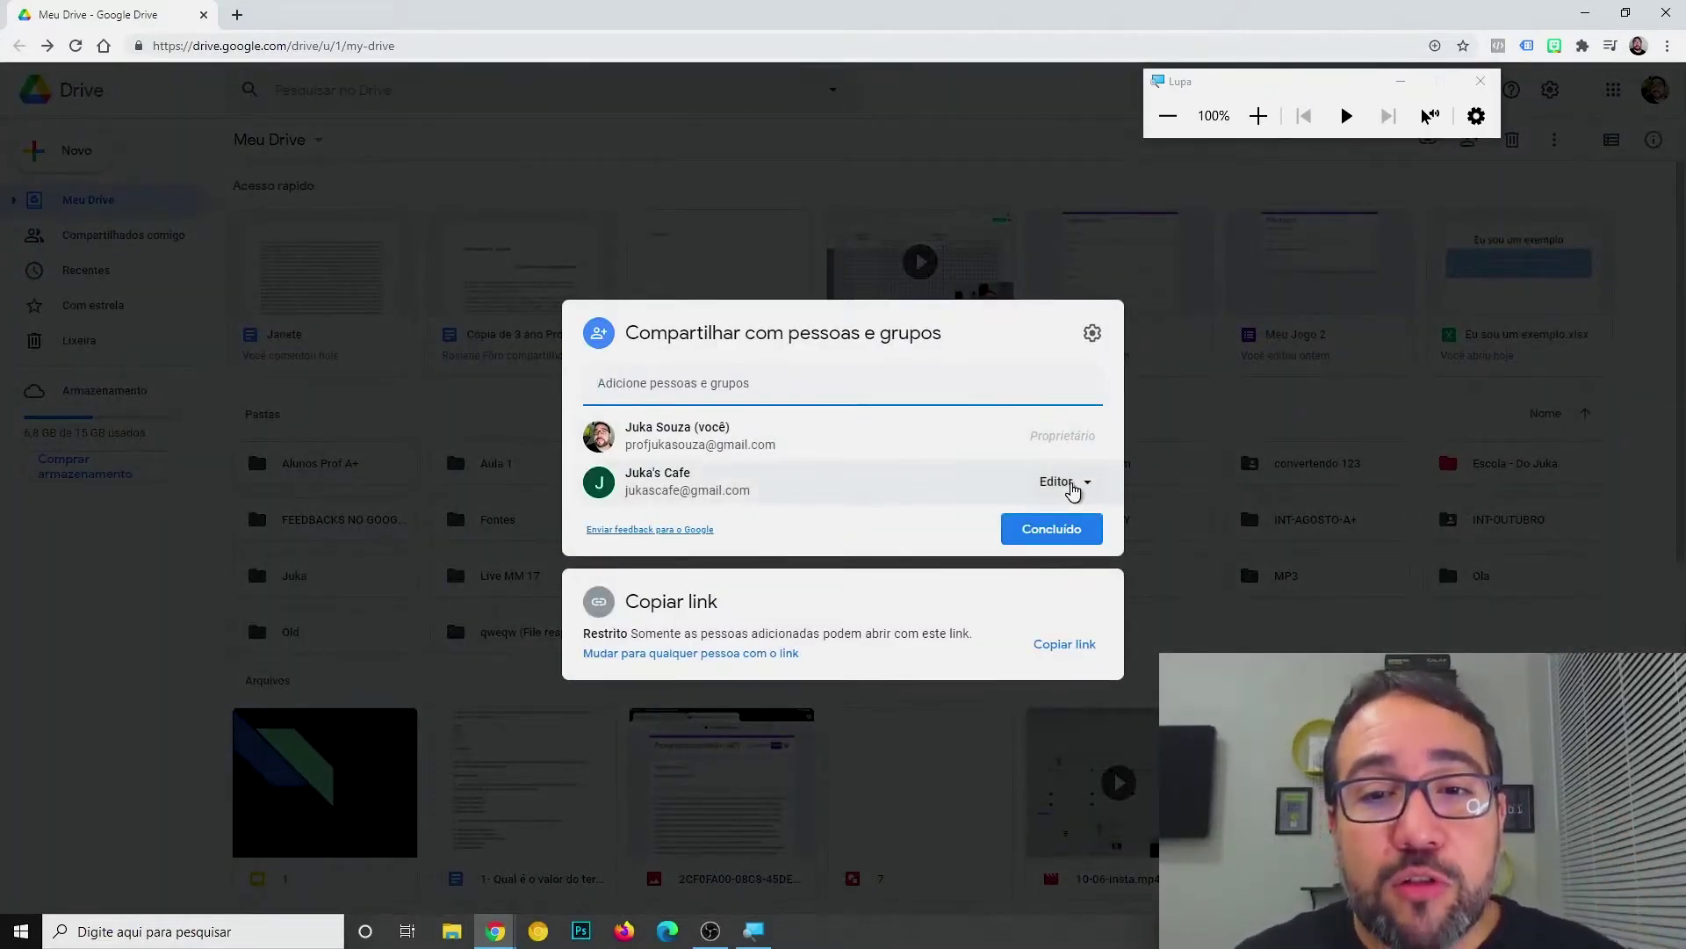
pyautogui.click(1070, 484)
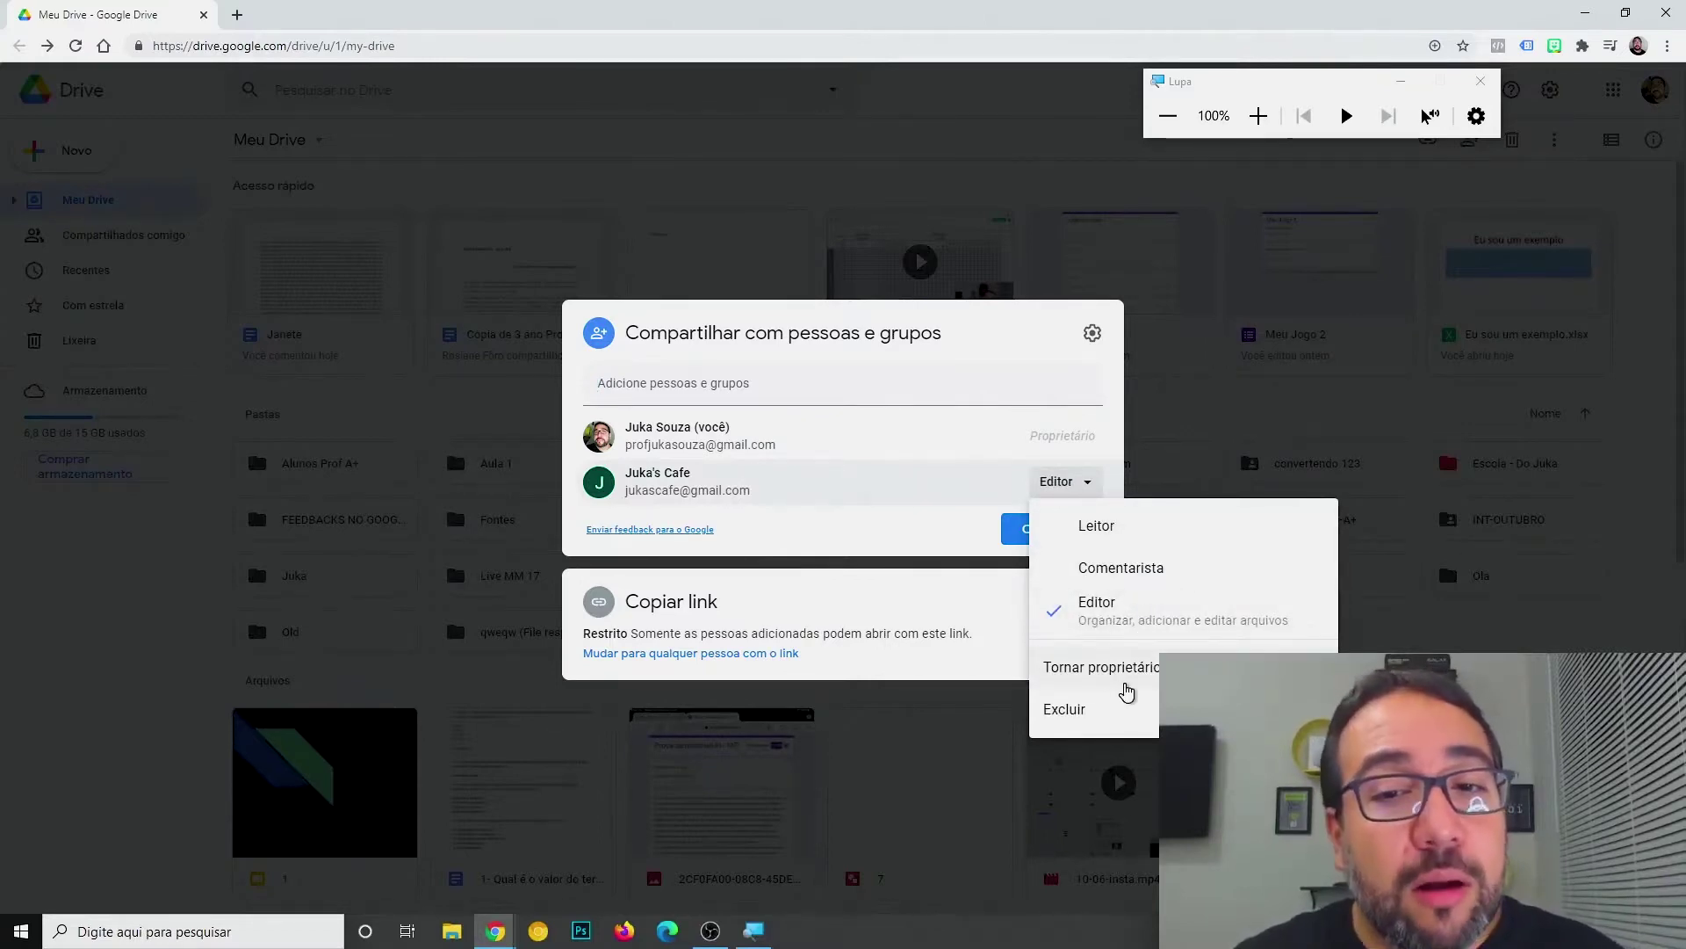
pyautogui.press('super+plus')
pyautogui.press('super+plus')
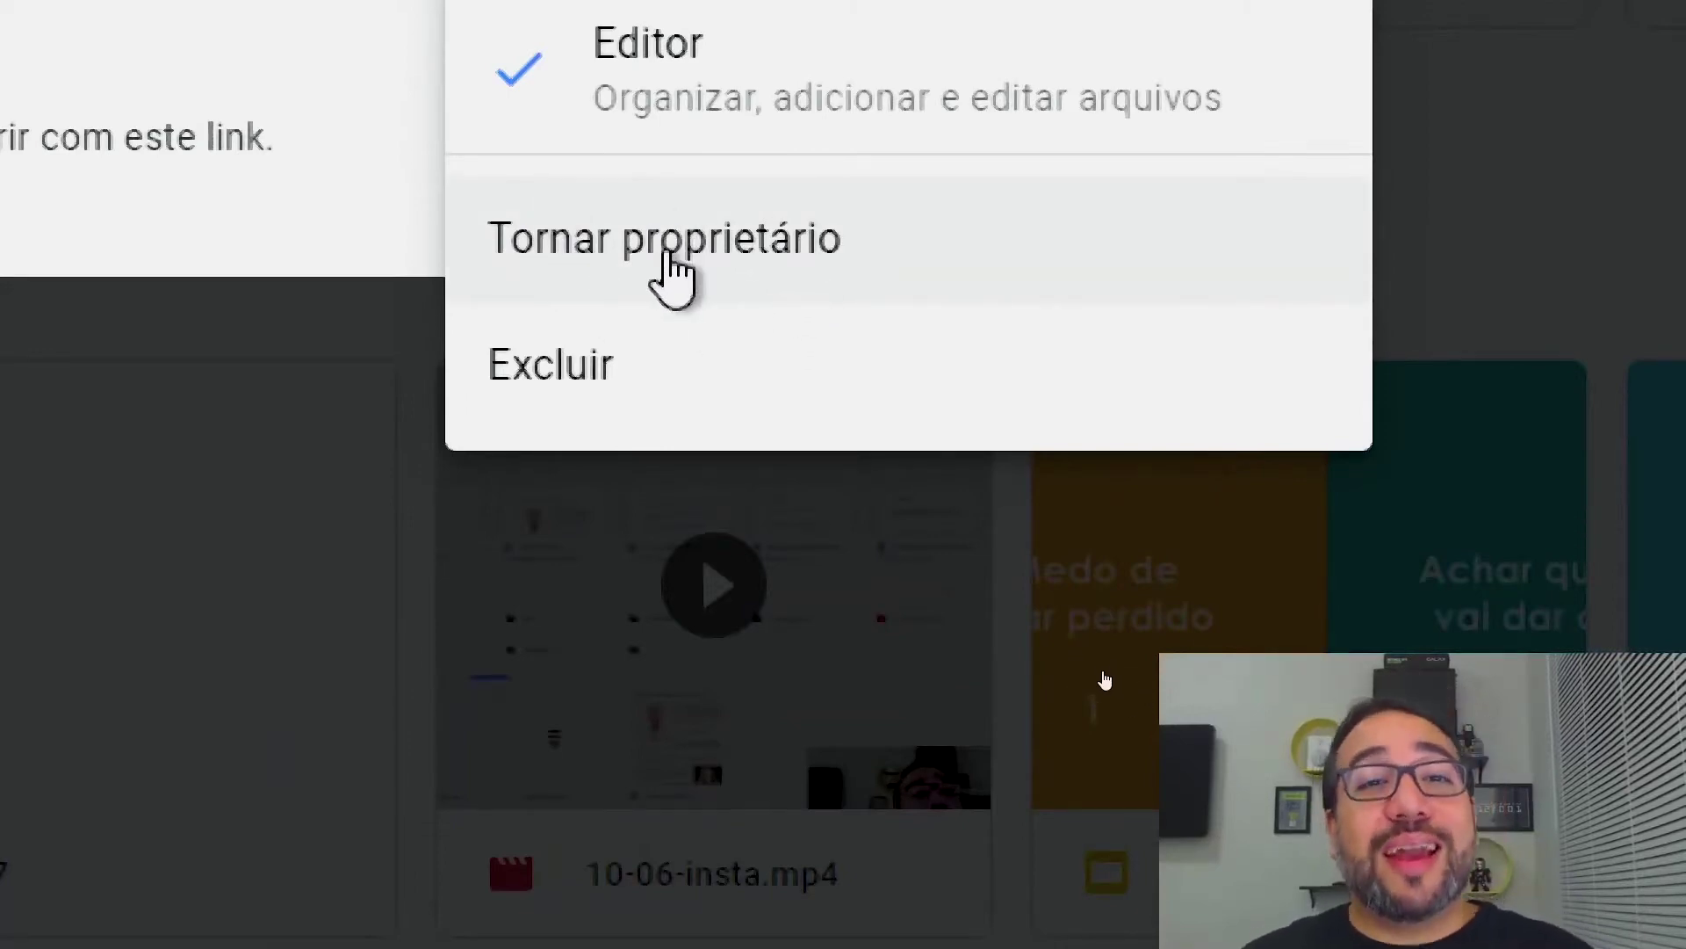
pyautogui.click(672, 264)
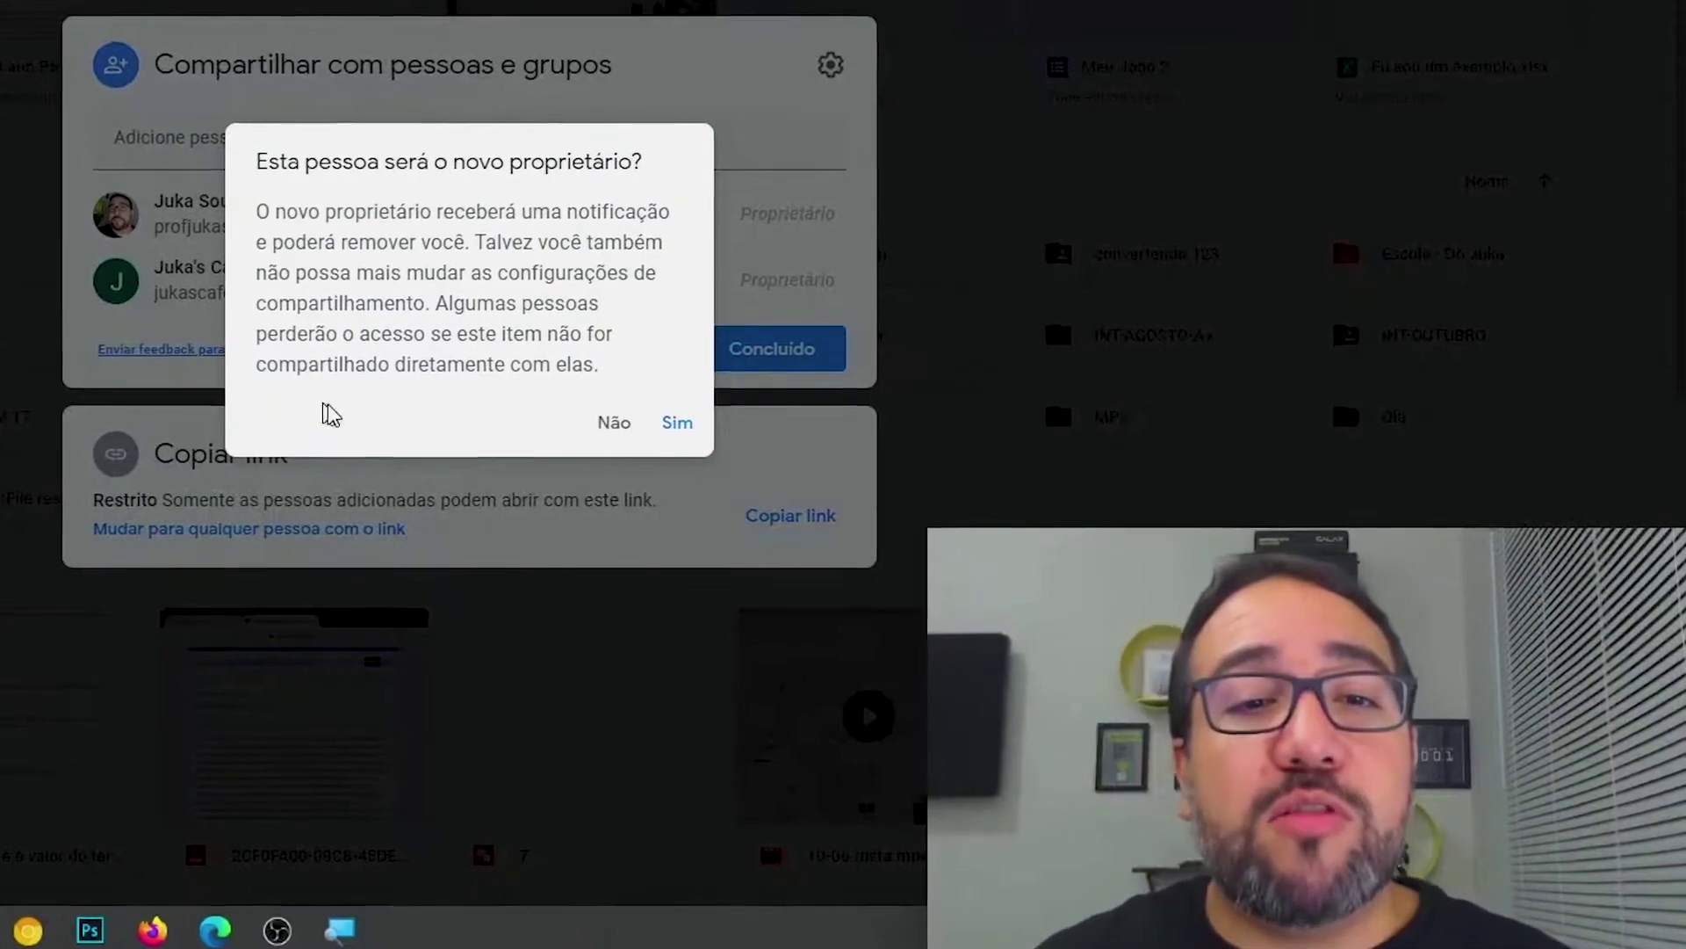
pyautogui.click(679, 424)
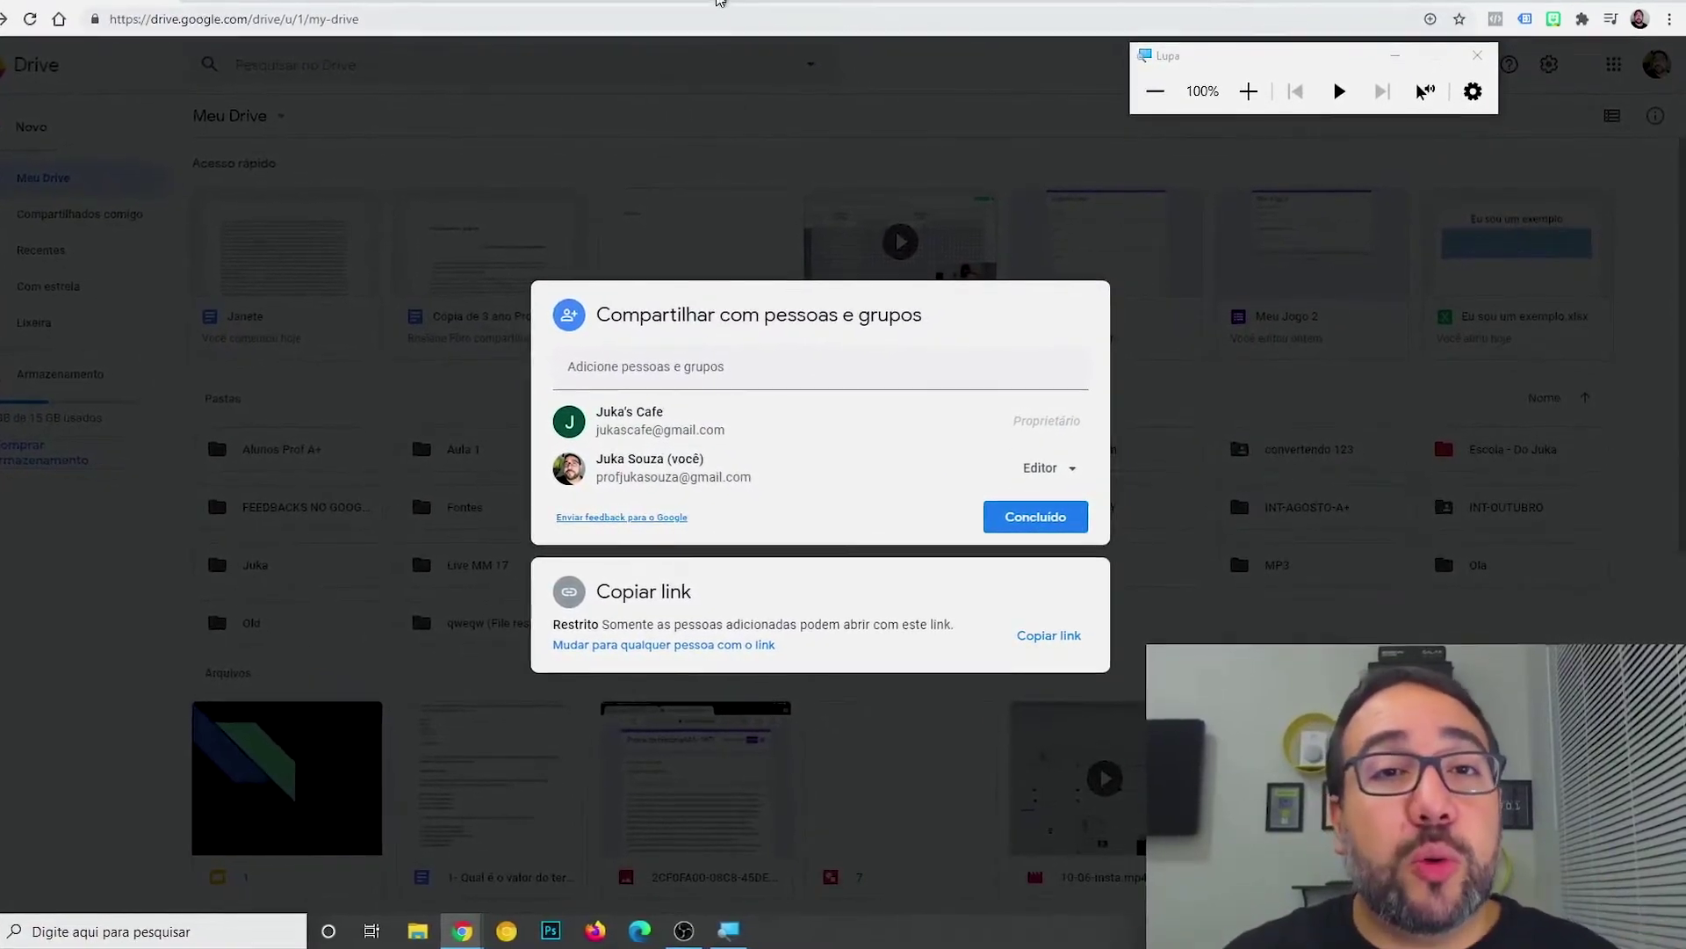
# Switch to the new owner's Drive window and view the BKP - SEEDF folder's contents and its available options.
pyautogui.doubleClick(740, 9)
pyautogui.click(751, 201)
pyautogui.doubleClick(753, 184)
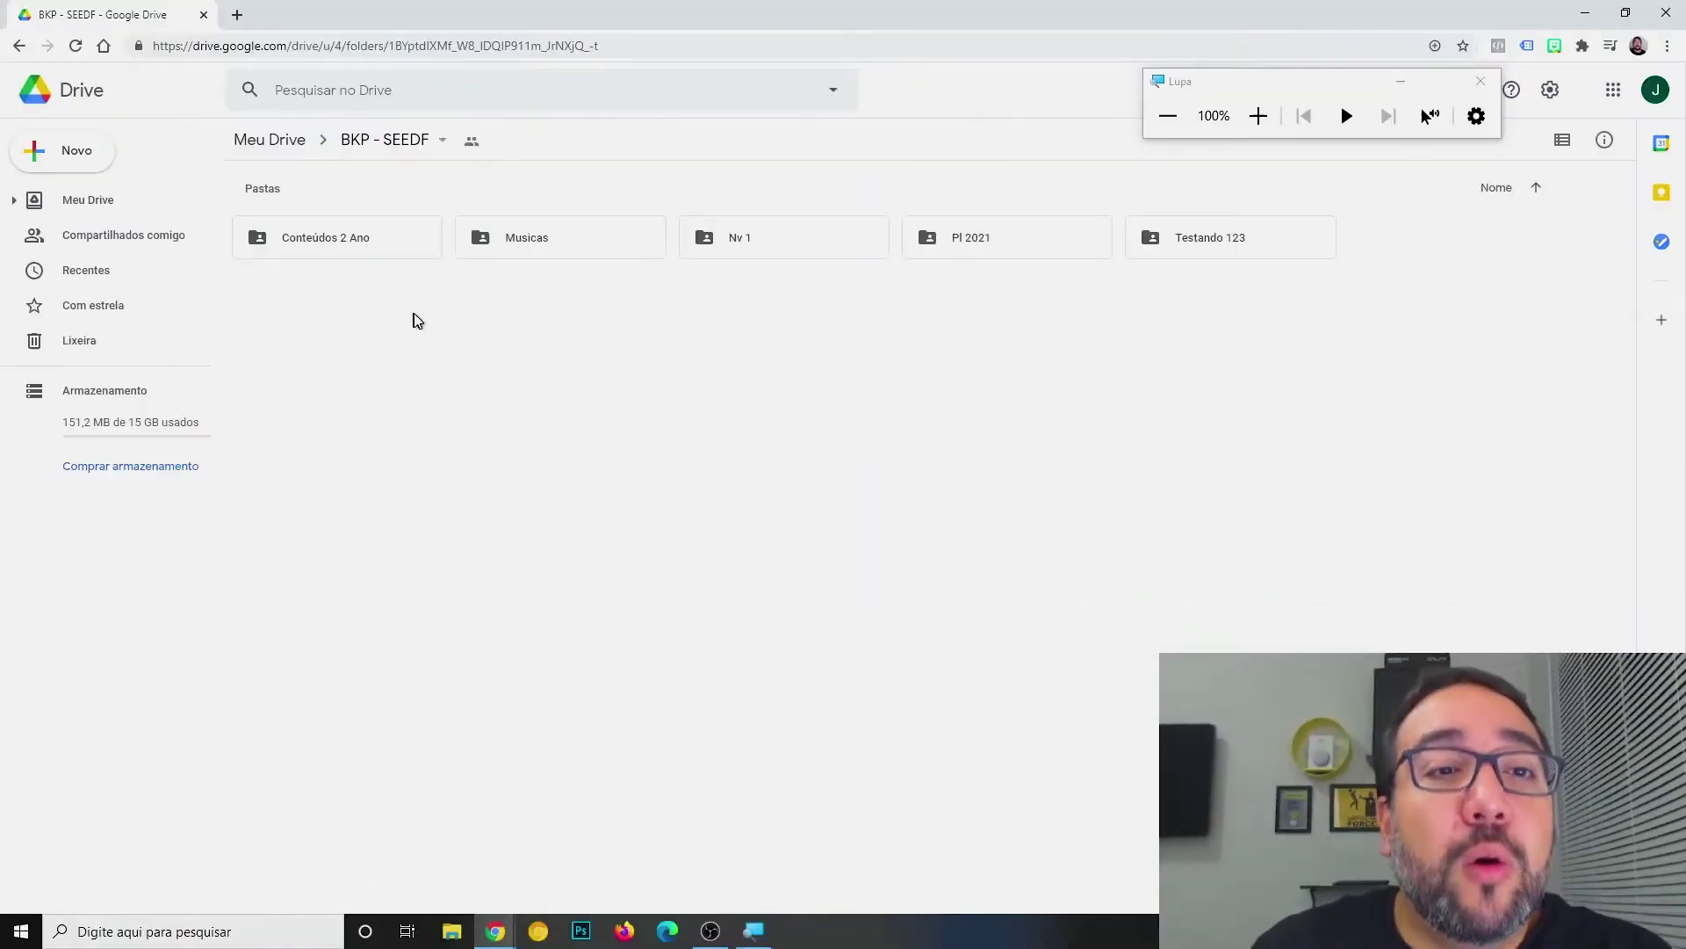
pyautogui.click(380, 141)
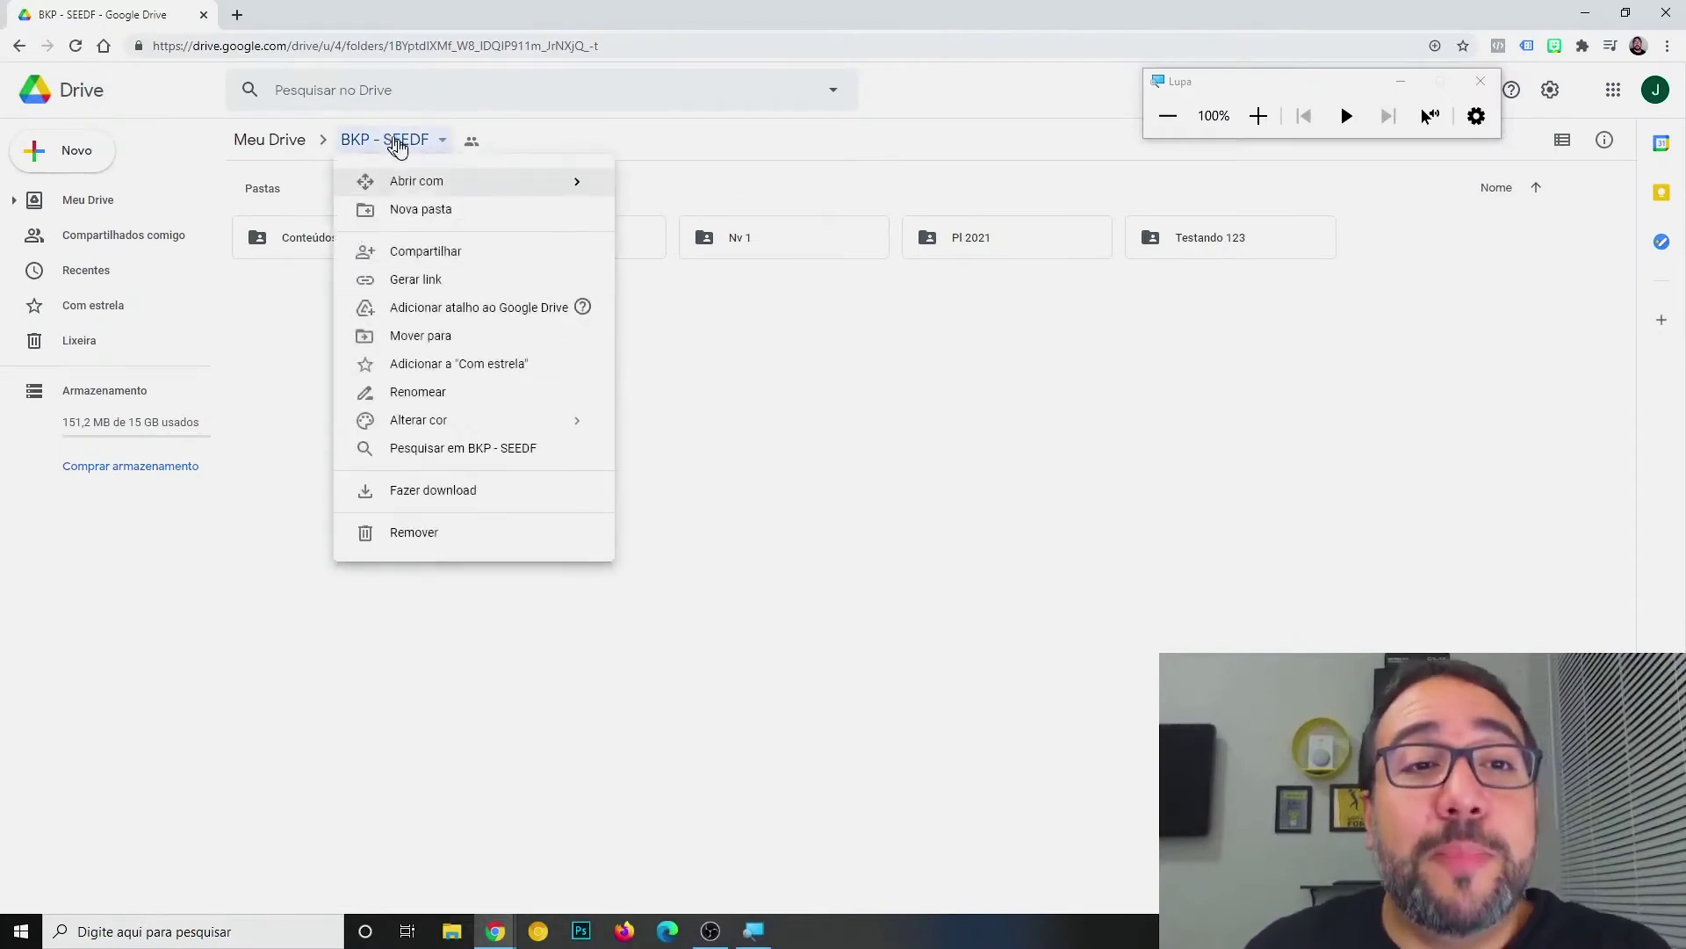
pyautogui.press('Escape')
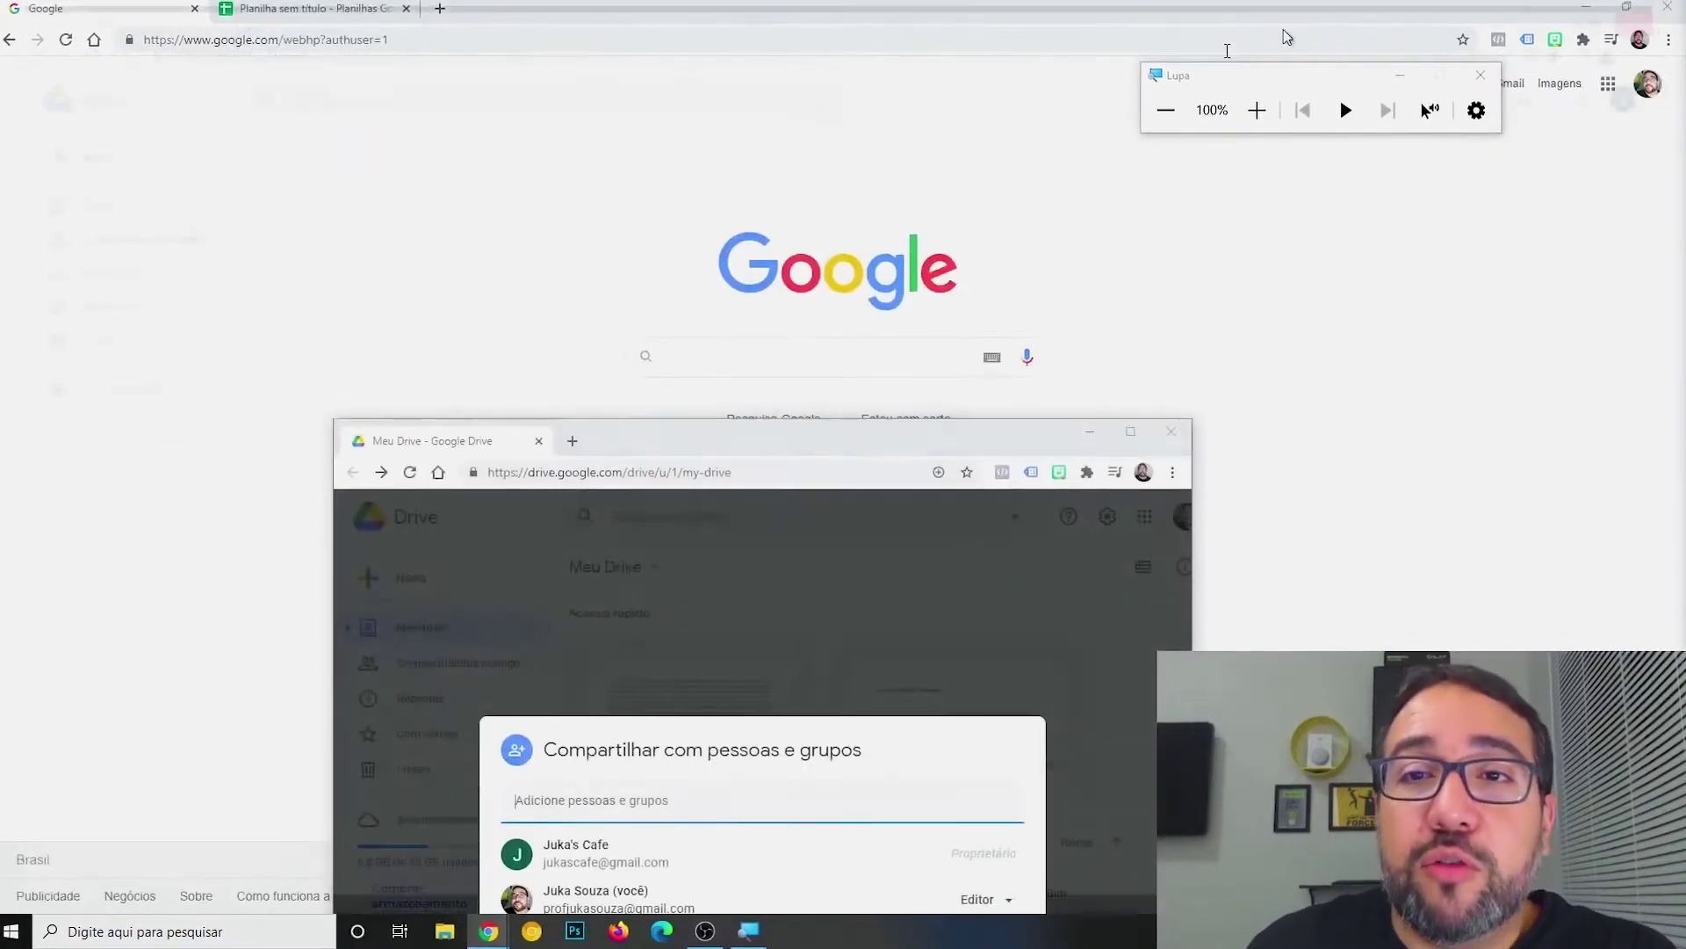
# Return to the original account's window, close the sharing dialog and make a copy of the BKP - SEEDF shortcut.
pyautogui.moveTo(891, 457); pyautogui.dragTo(791, 104)
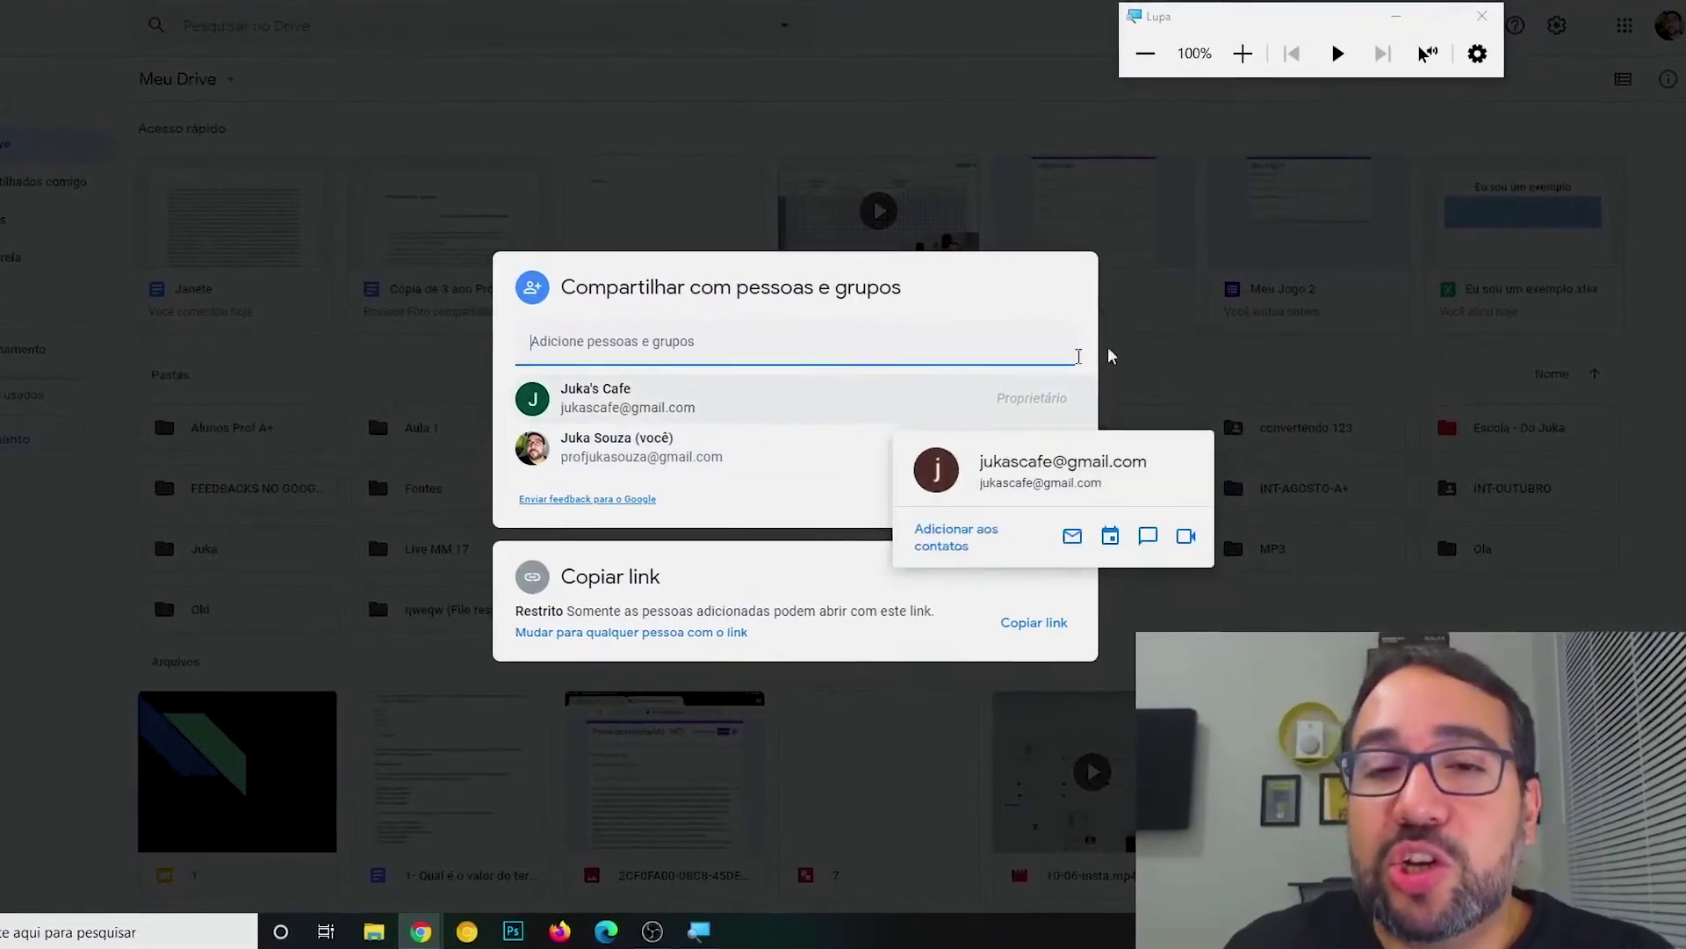
pyautogui.click(1284, 339)
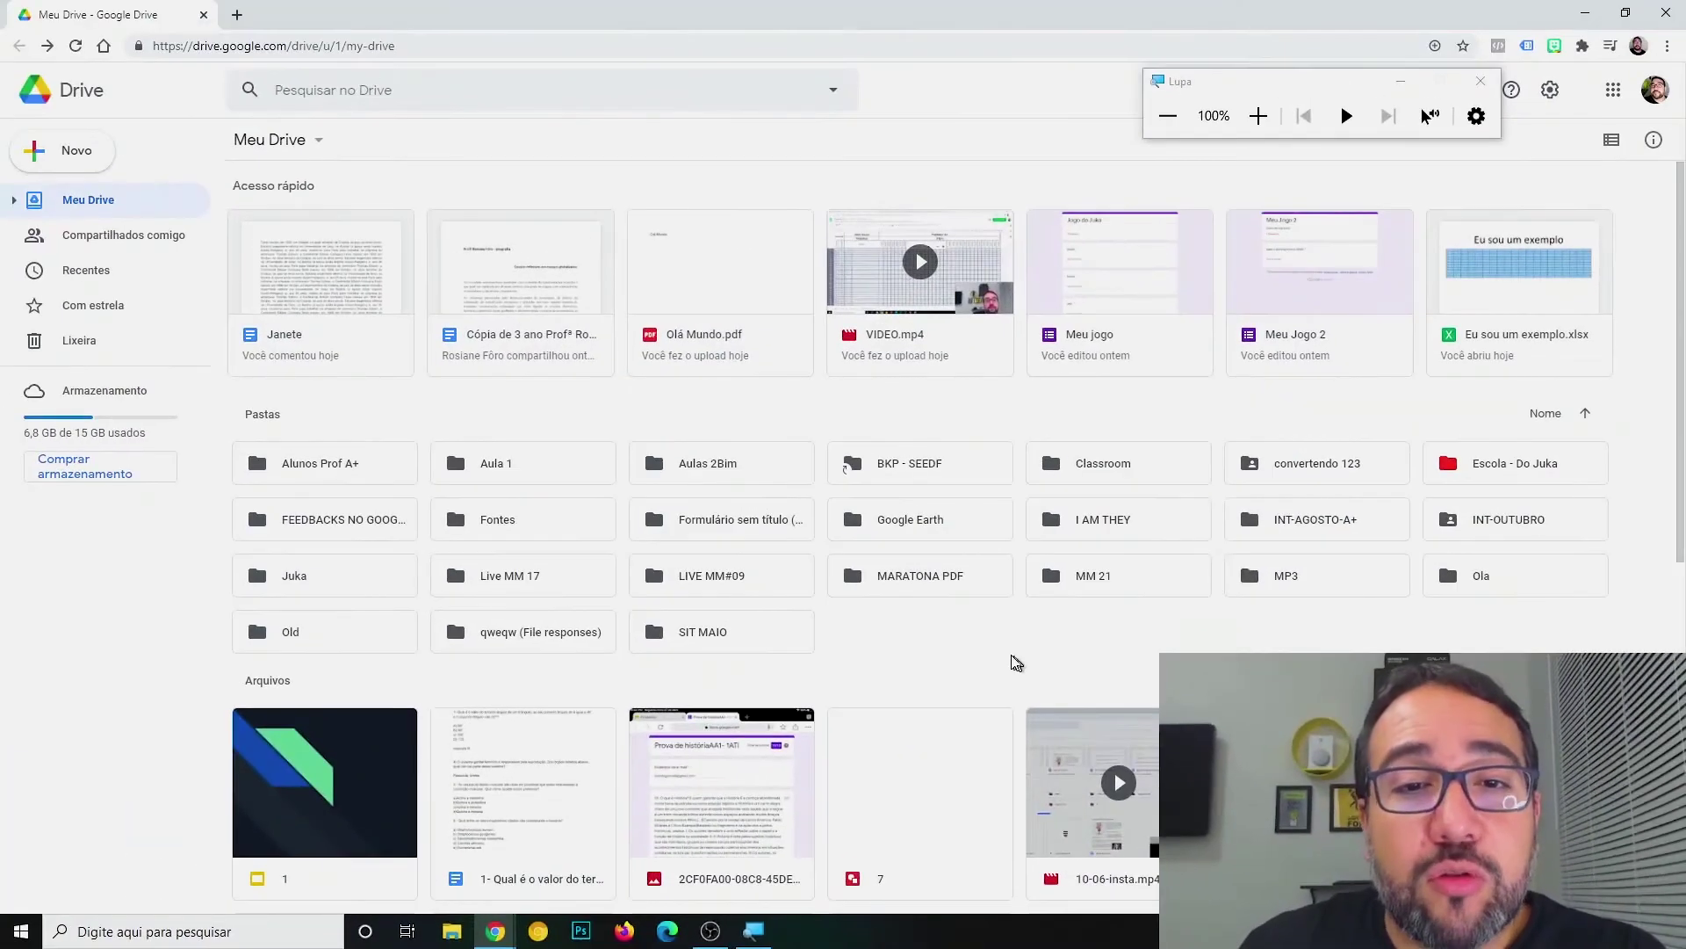
pyautogui.click(931, 477)
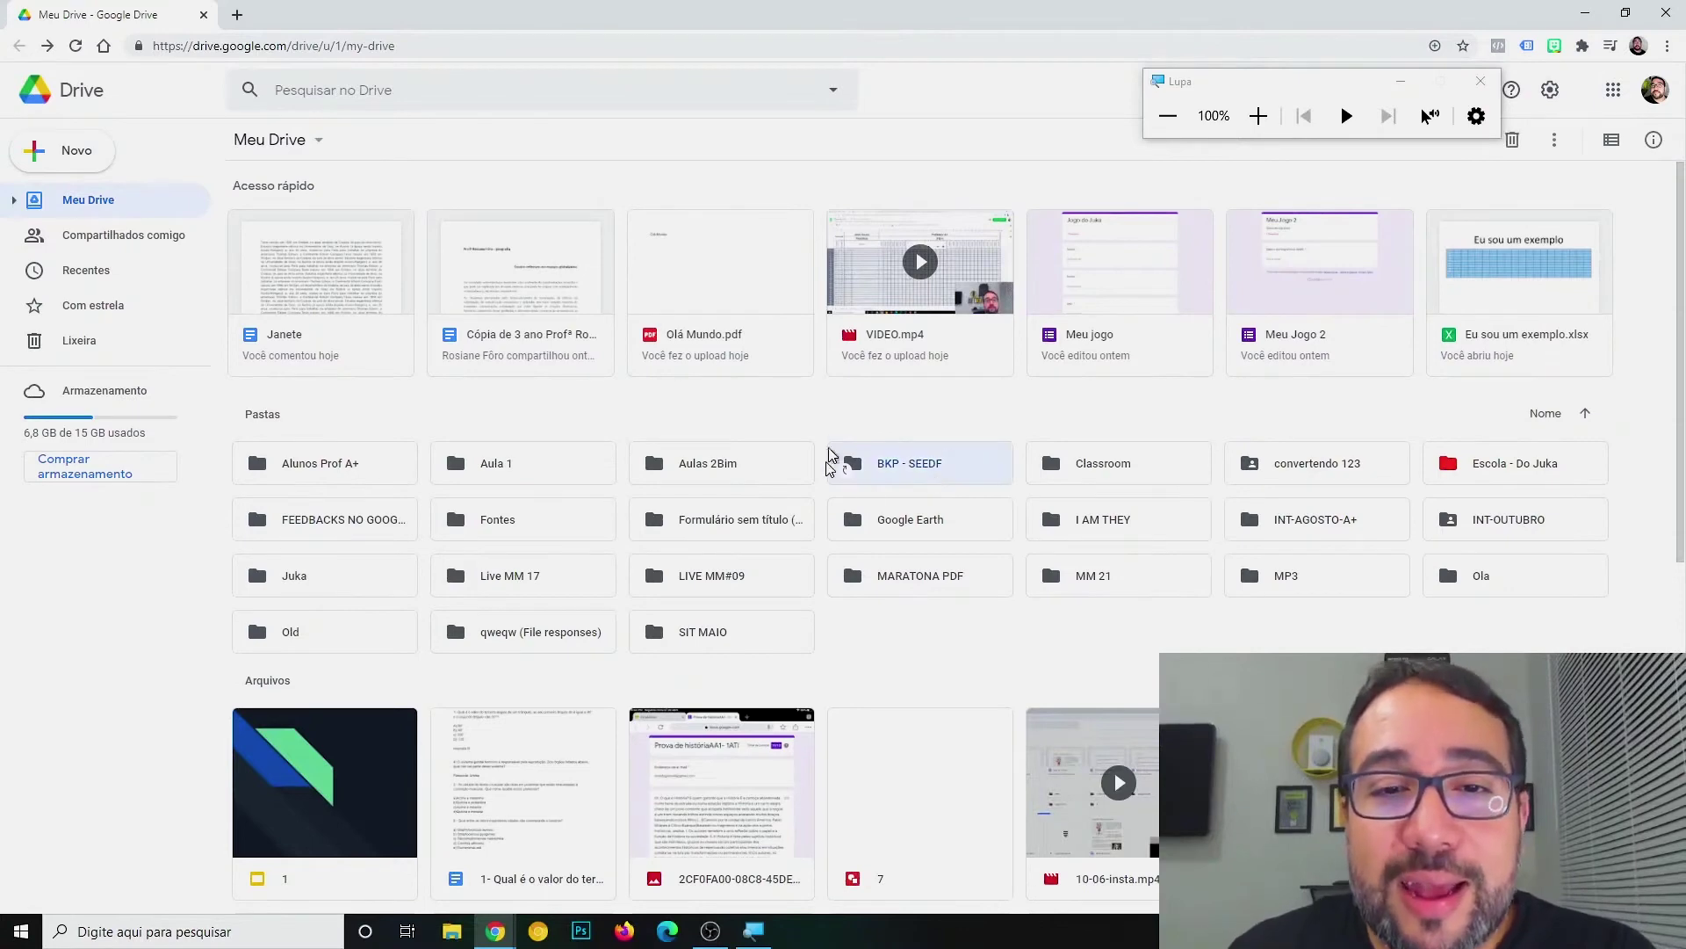
pyautogui.rightClick(908, 475)
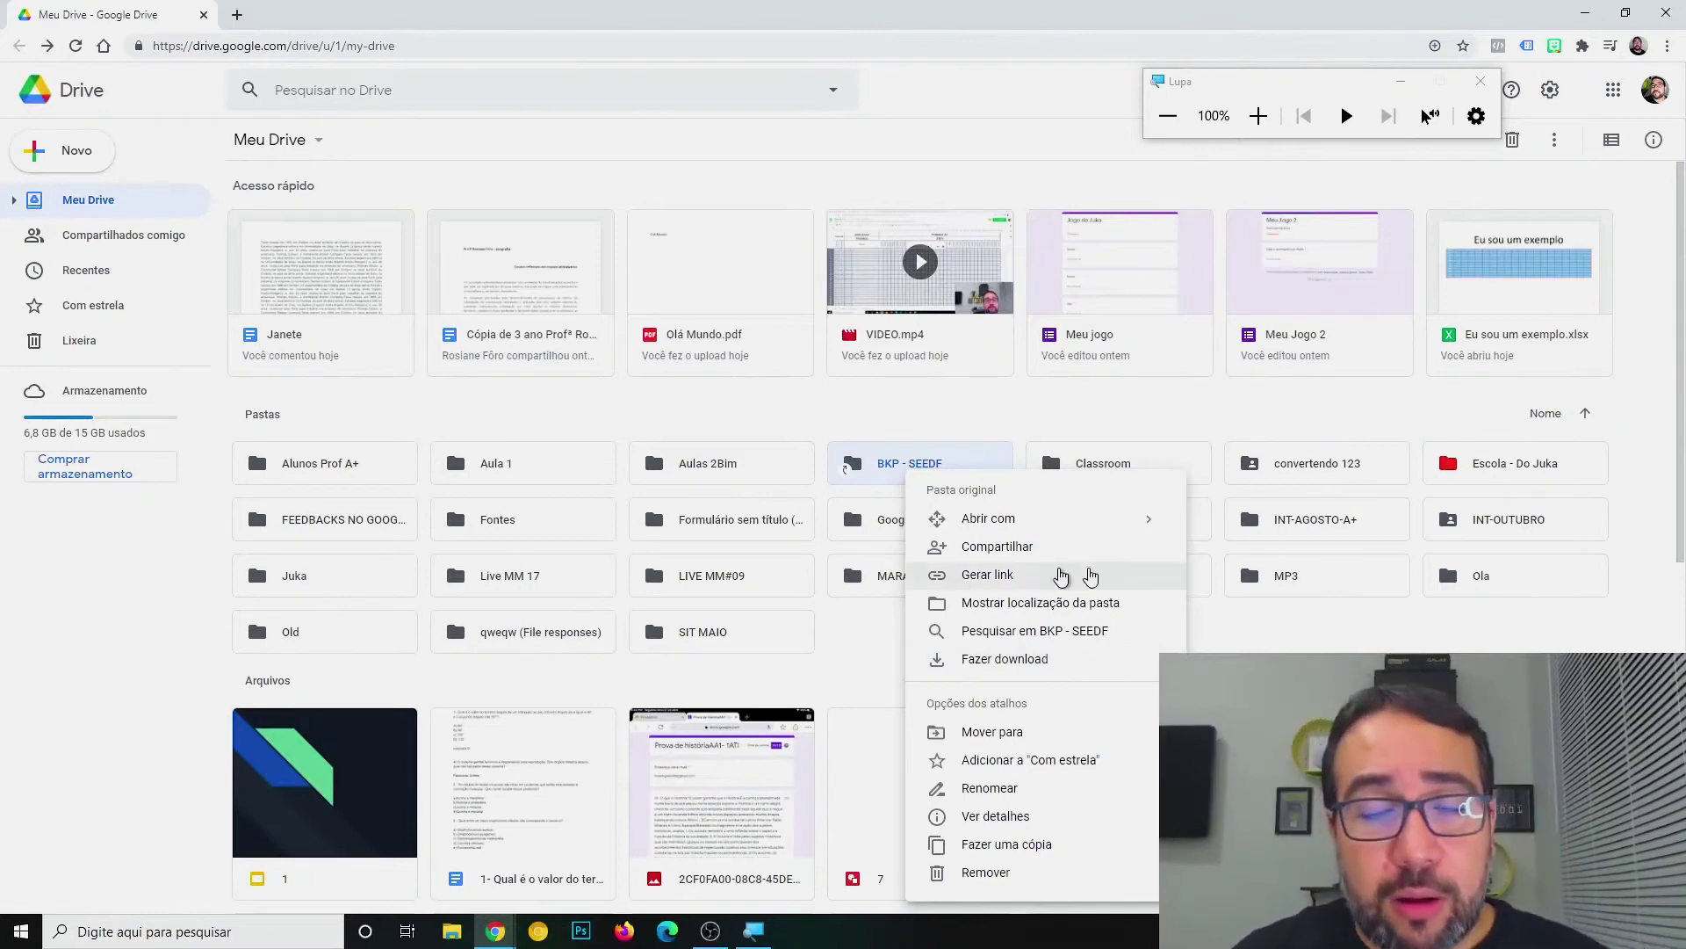
pyautogui.scroll(-4, 964, 593)
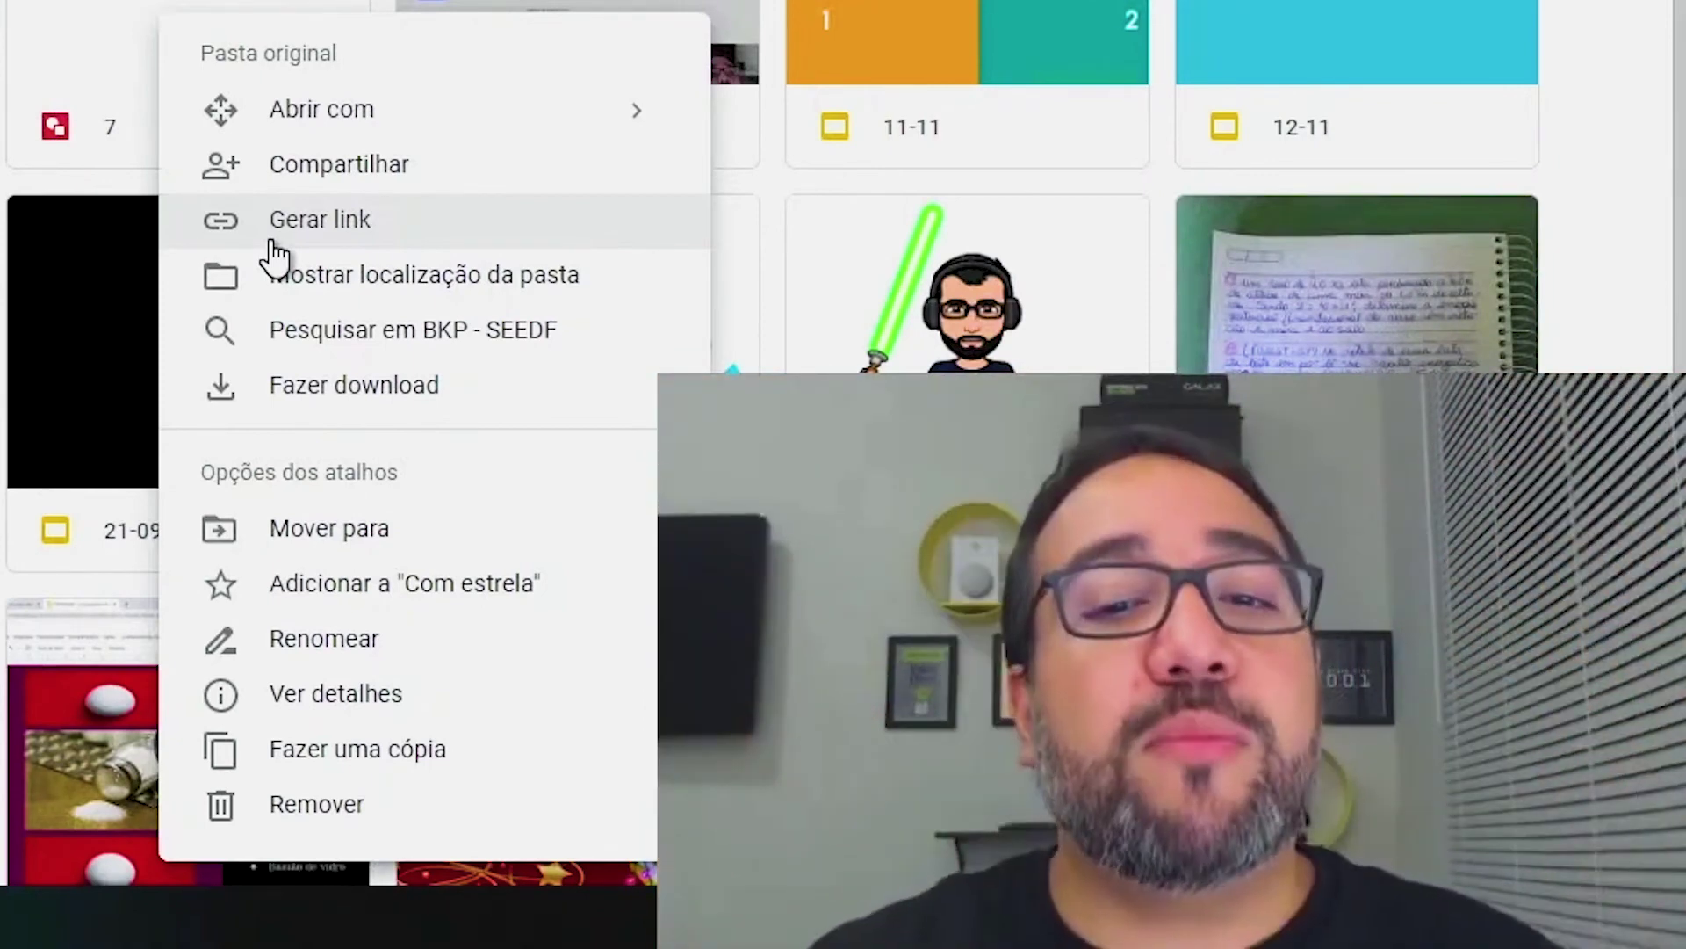
pyautogui.click(404, 764)
pyautogui.press('super+minus')
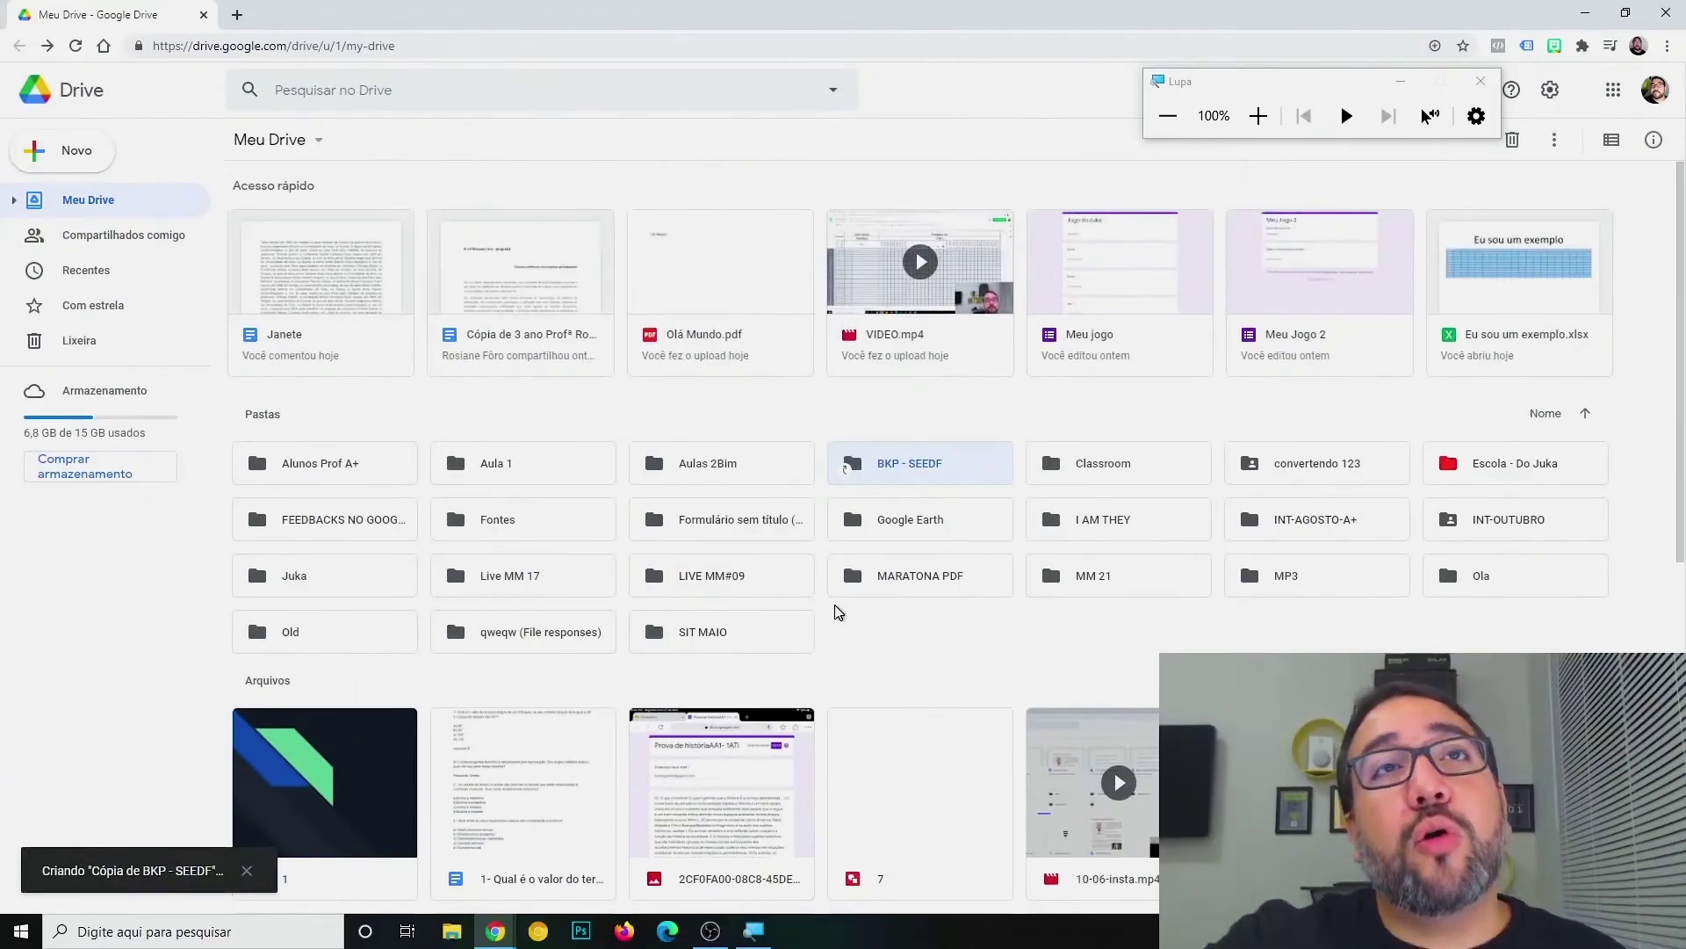